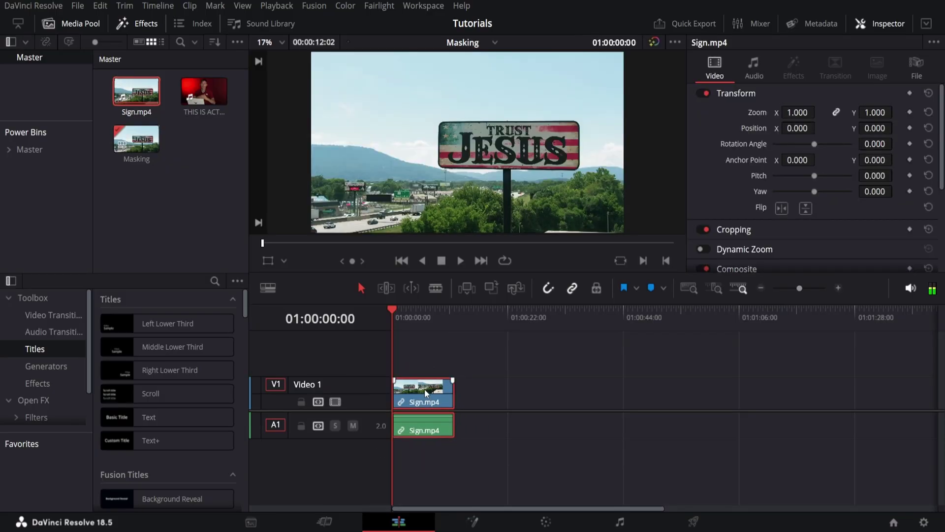
- Delete the Sign.mp4 audio from the timeline and open the Sign.mp4 video clip in Fusion
left_click_drag(404, 315, 423, 318)
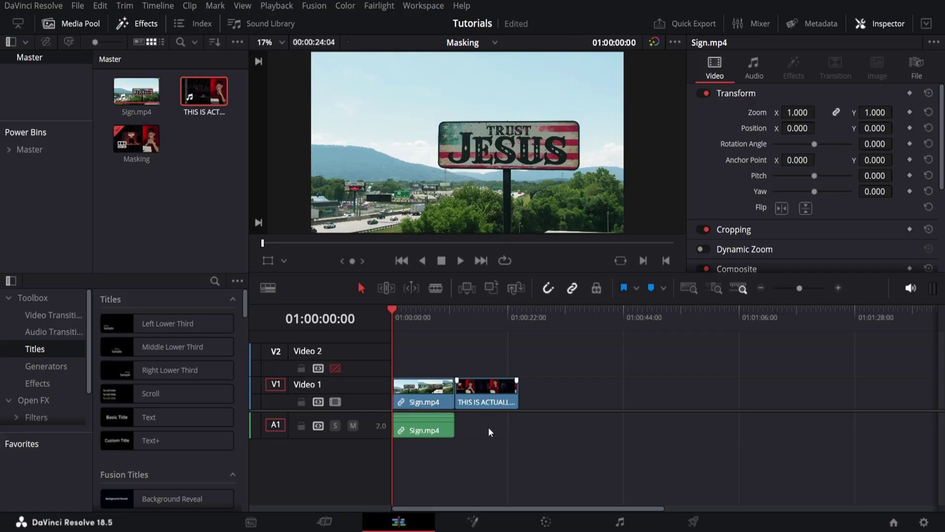
left_click(434, 432)
key("Delete")
left_click(417, 404)
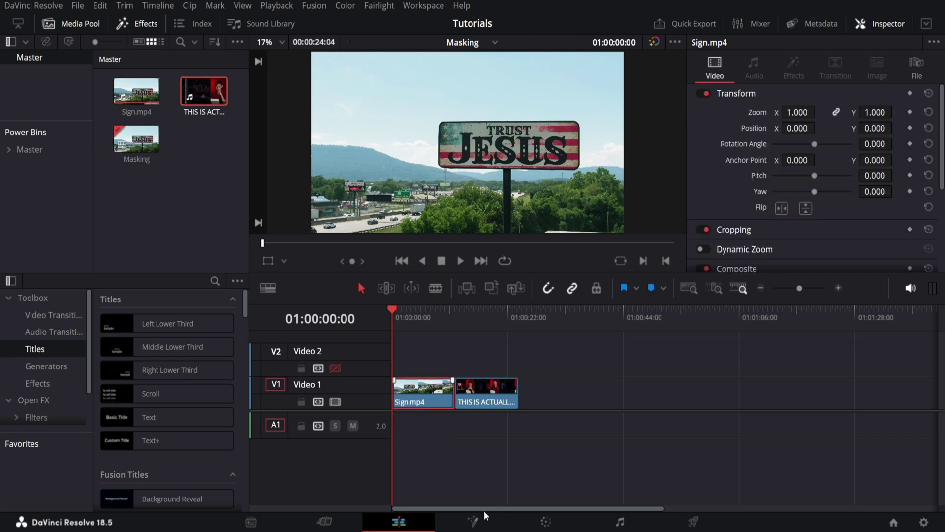
left_click(484, 512)
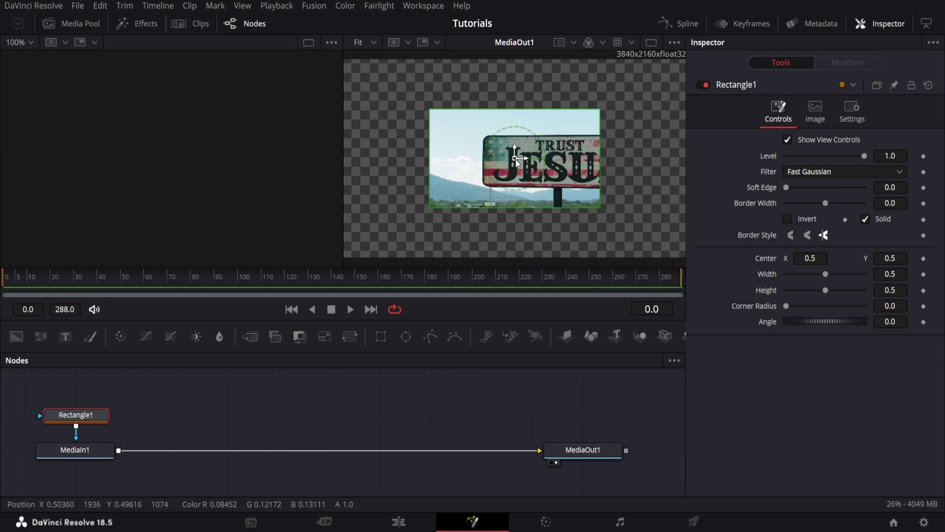
- Move the rectangle mask over the sign with its center X at 0.632906, width at 0.502 and height at 0.426
left_click_drag(514, 158, 554, 163)
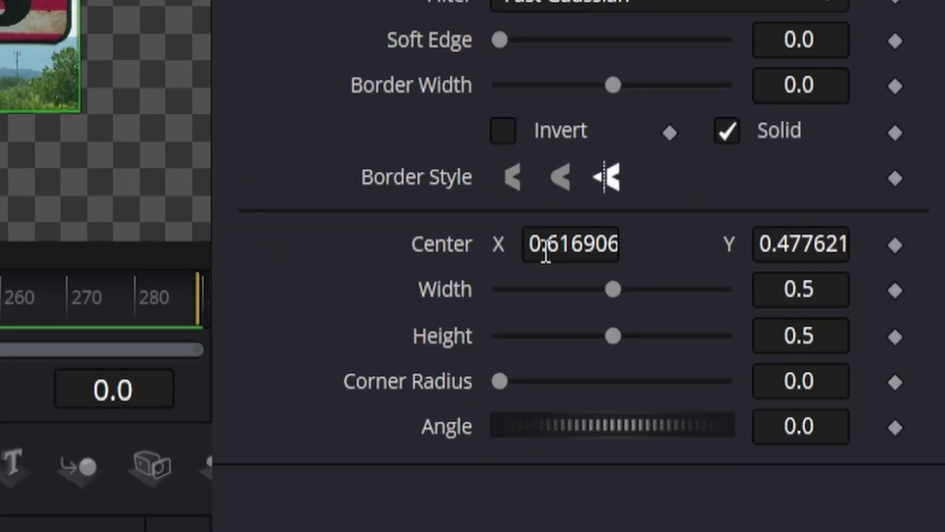
mouse_move(545, 251)
left_mouse_down()
mouse_move(566, 251)
mouse_move(556, 251)
left_mouse_up()
mouse_move(791, 295)
left_mouse_down()
mouse_move(817, 295)
mouse_move(800, 295)
left_mouse_up()
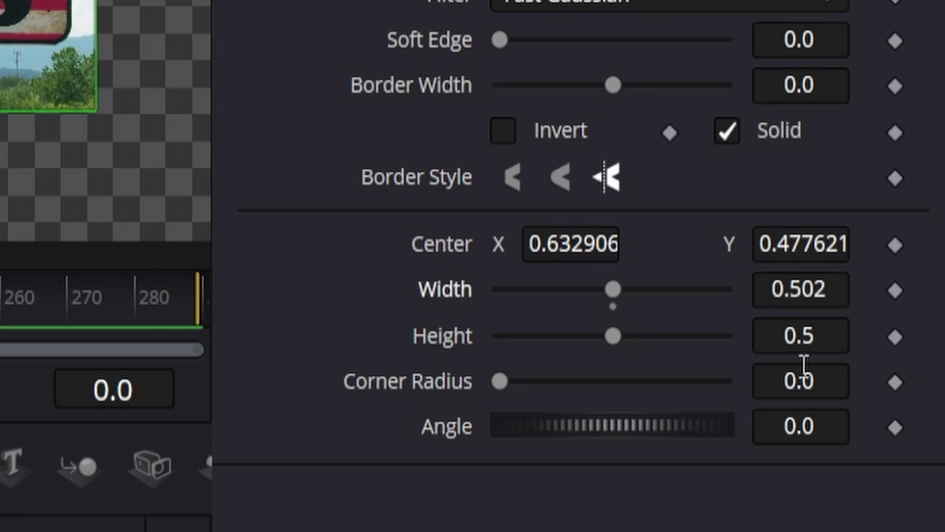
mouse_move(804, 340)
left_mouse_down()
mouse_move(812, 339)
mouse_move(787, 340)
left_mouse_up()
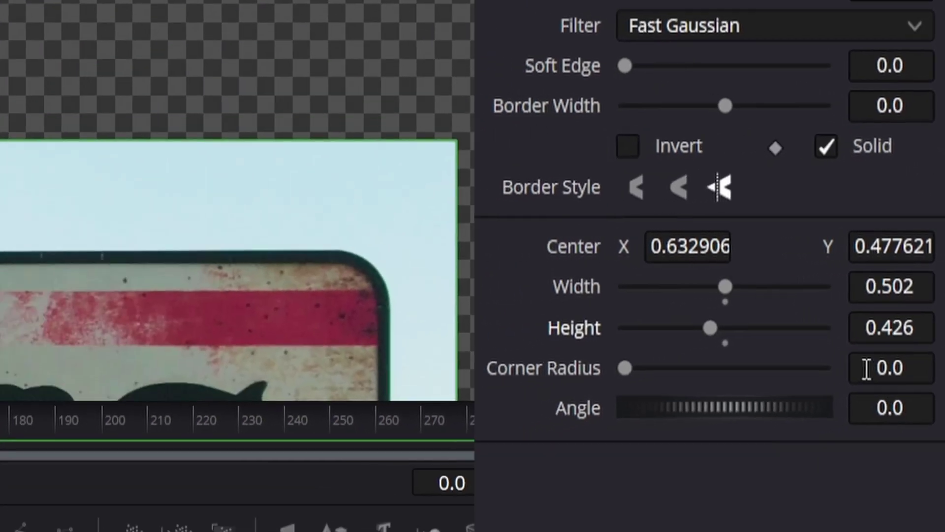
- Try out the rectangle mask's corner radius, angle and Invert settings, then restore them
left_click_drag(773, 380, 808, 381)
mouse_move(890, 368)
left_mouse_down()
mouse_move(930, 368)
mouse_move(876, 368)
left_mouse_up()
mouse_move(881, 408)
left_mouse_down()
mouse_move(901, 407)
mouse_move(877, 404)
left_mouse_up()
key("ctrl+z")
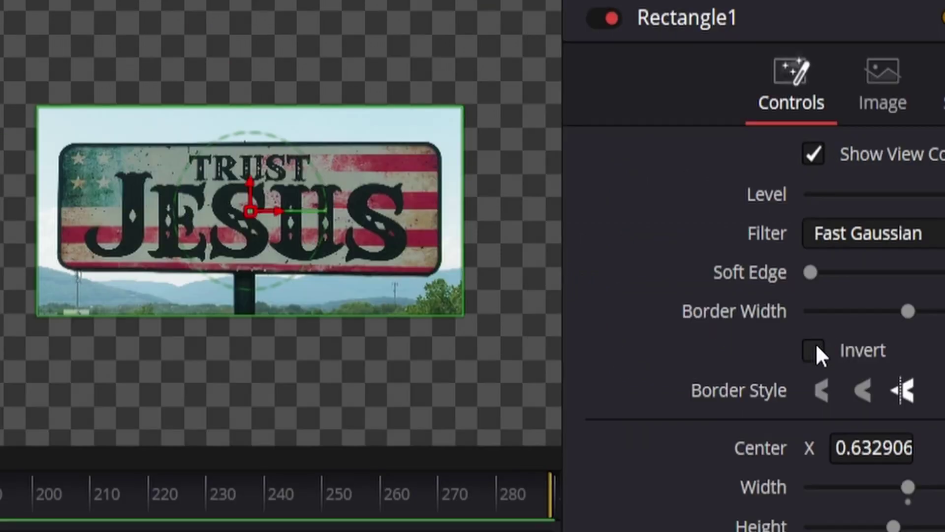
left_click(815, 348)
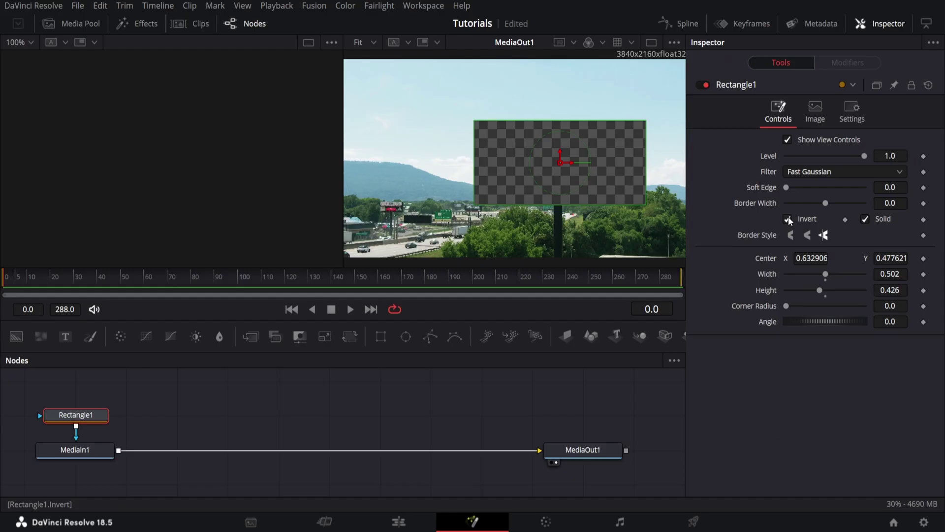
left_click(788, 219)
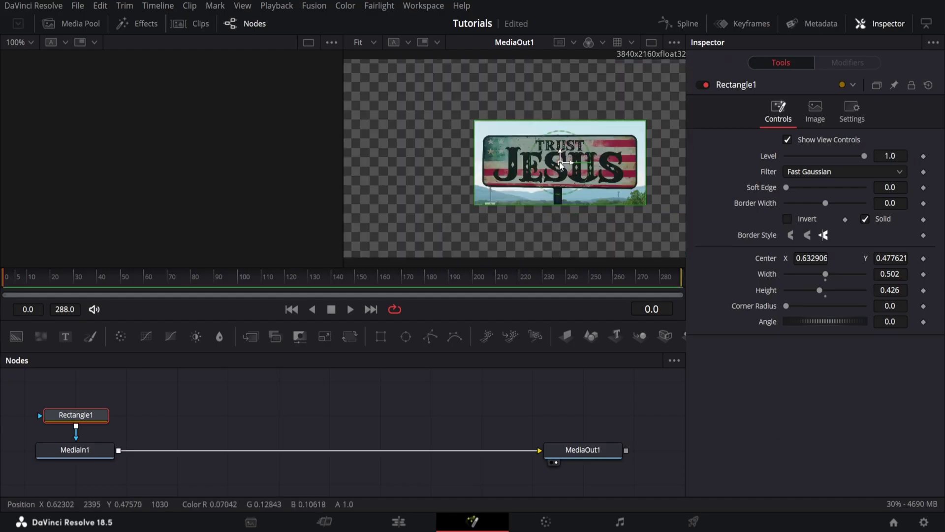
- Fit the rectangle mask to the sign with center Y at 0.480818, width at 0.452 and height at 0.266
left_click_drag(560, 162, 561, 164)
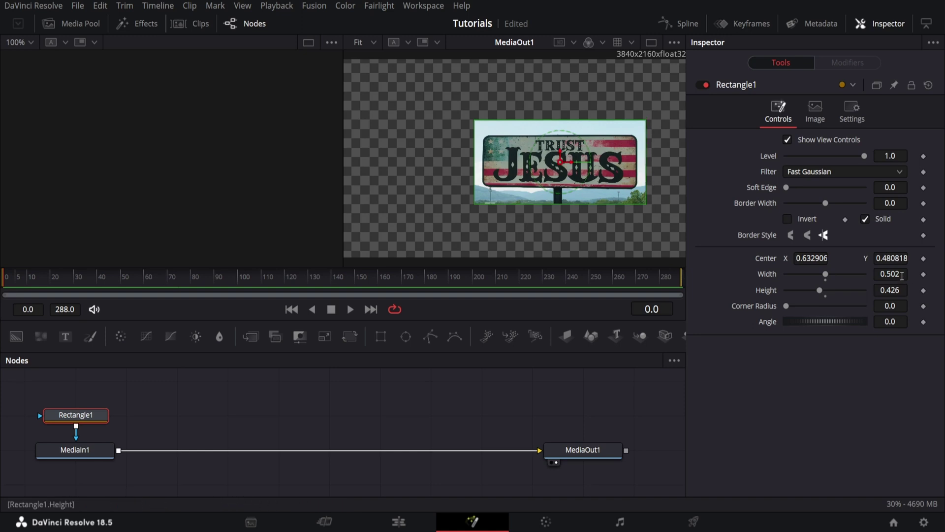
left_click_drag(902, 276, 877, 276)
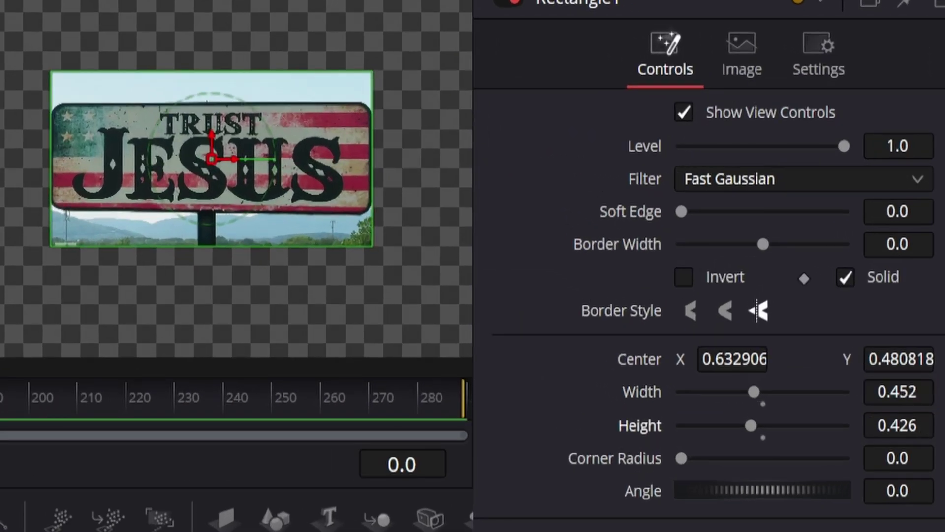
left_click_drag(897, 424, 823, 296)
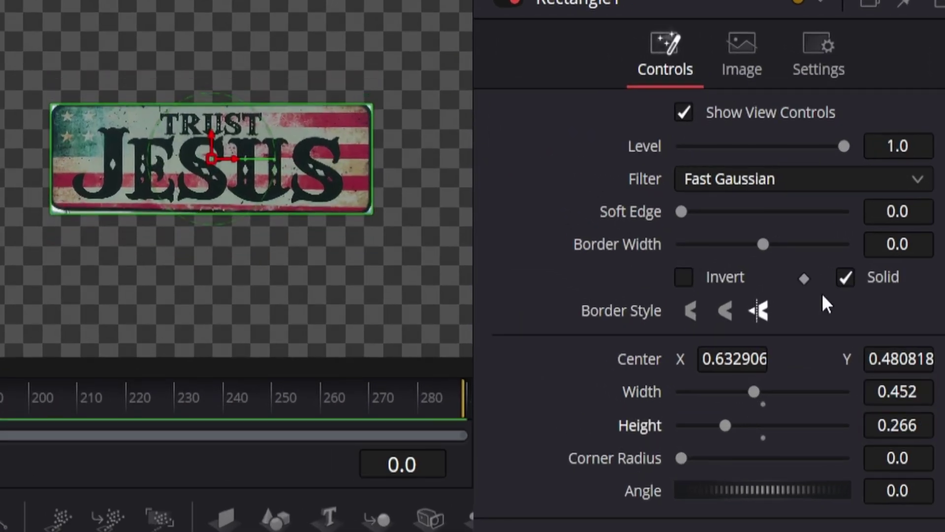
- Try inverting the rectangle mask, then lower its level to 0.0 and raise it back to 1.0
left_click(686, 278)
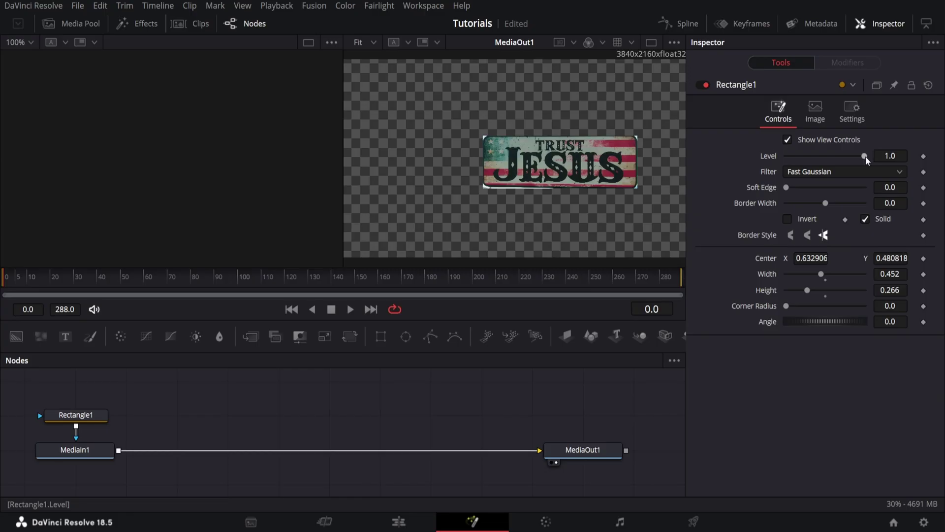
left_click_drag(864, 156, 724, 174)
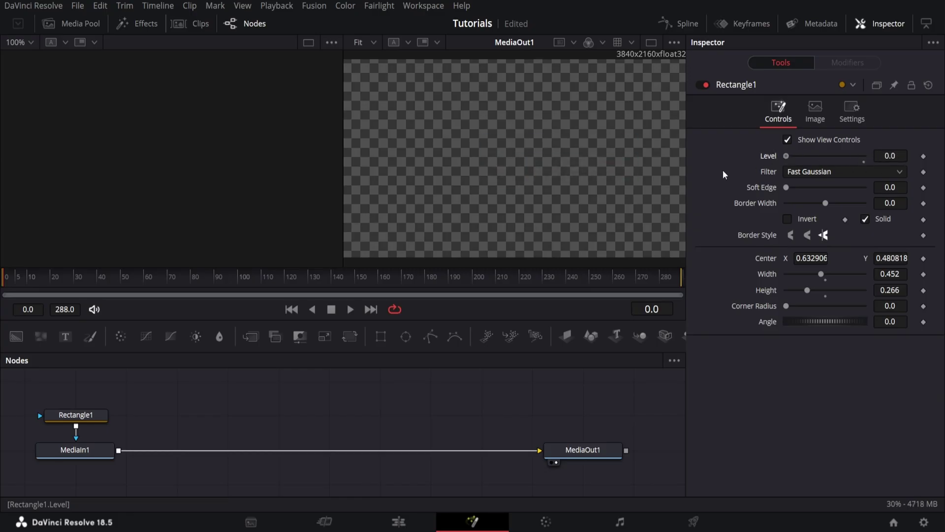
left_click_drag(788, 156, 911, 165)
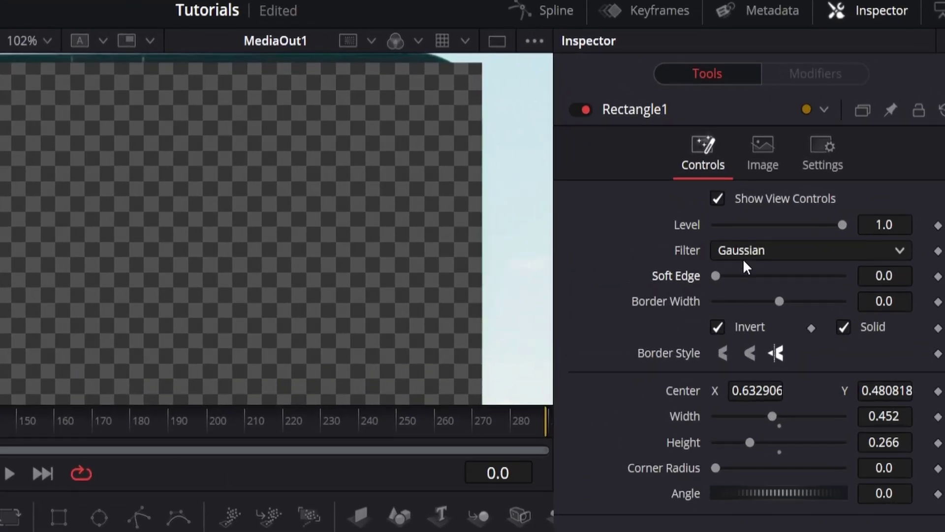
- Soften the rectangle mask's edge to 0.0567, reset it to 0.0, and soften it again to 0.0535
left_click_drag(716, 276, 752, 283)
scroll(462, 253, "down", 5)
scroll(462, 253, "up", 2)
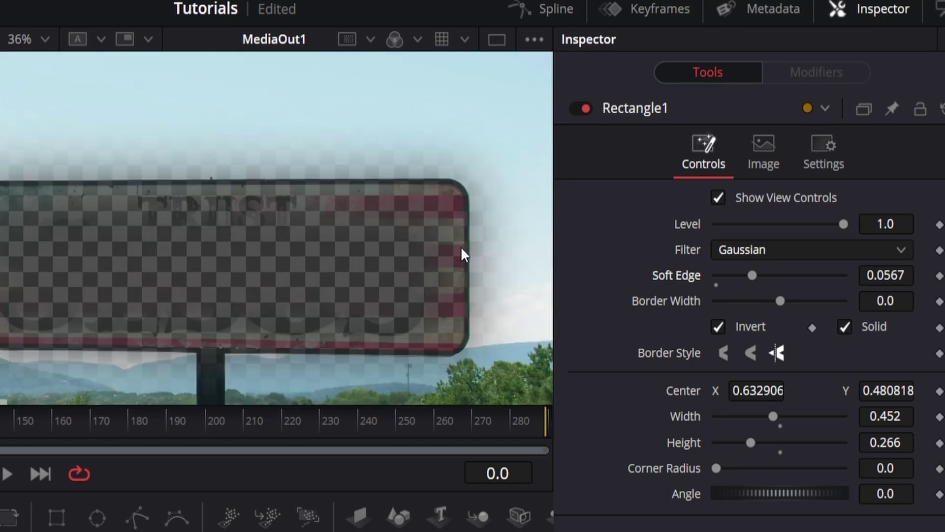
scroll(461, 250, "down", 1)
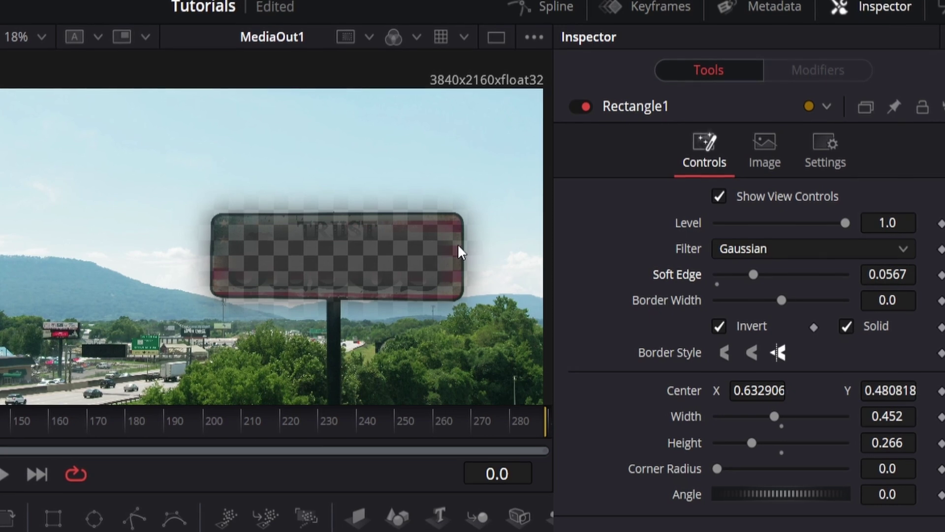
left_click_drag(753, 276, 642, 280)
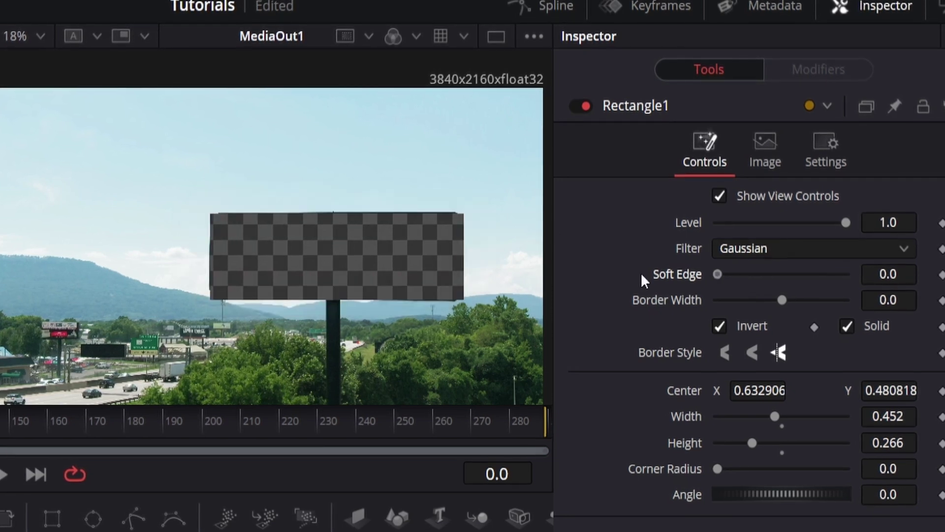
left_click_drag(719, 275, 751, 273)
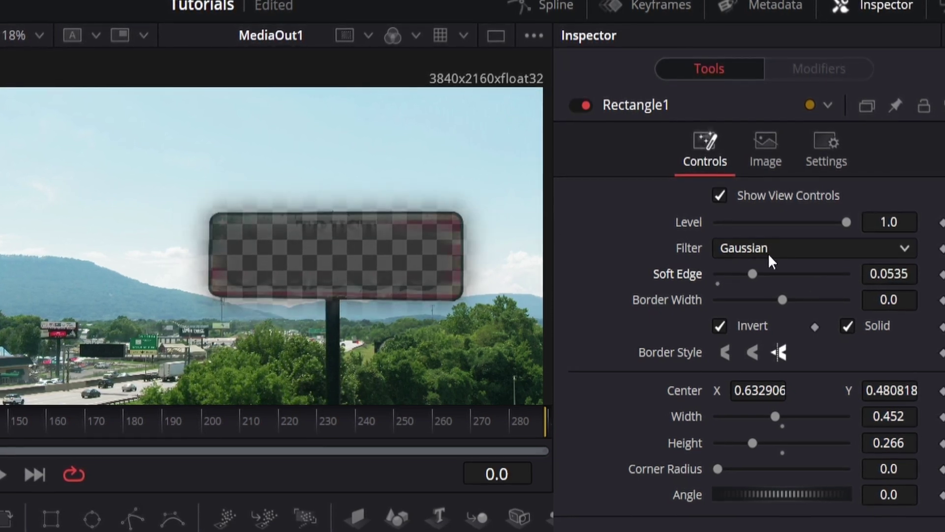
- Set the rectangle mask's filter to Fast Gaussian
left_click(769, 256)
left_click(769, 364)
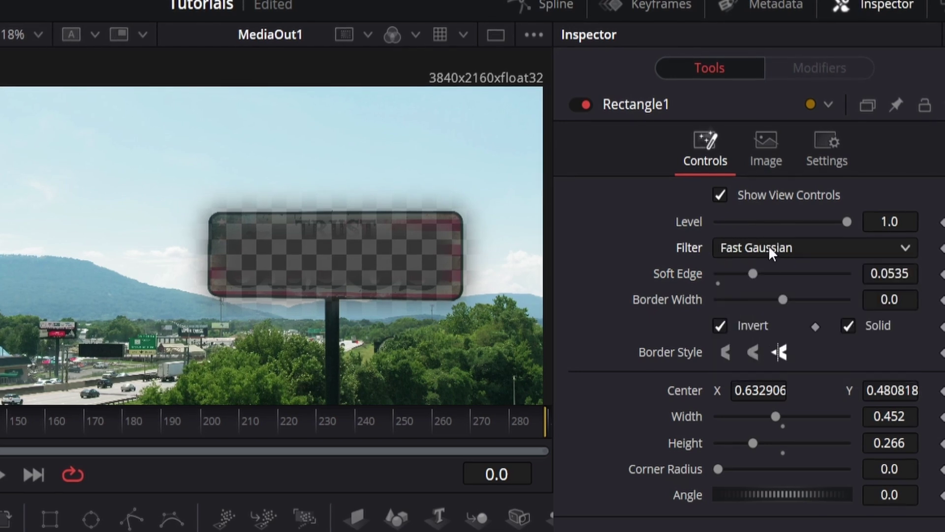
left_click(769, 248)
left_click(503, 250)
- Compare the Box, Bartlett, Multi-box, Gaussian and Fast Gaussian filters on the soft edge at the sign's upper-right corner
scroll(459, 236, "up", 4)
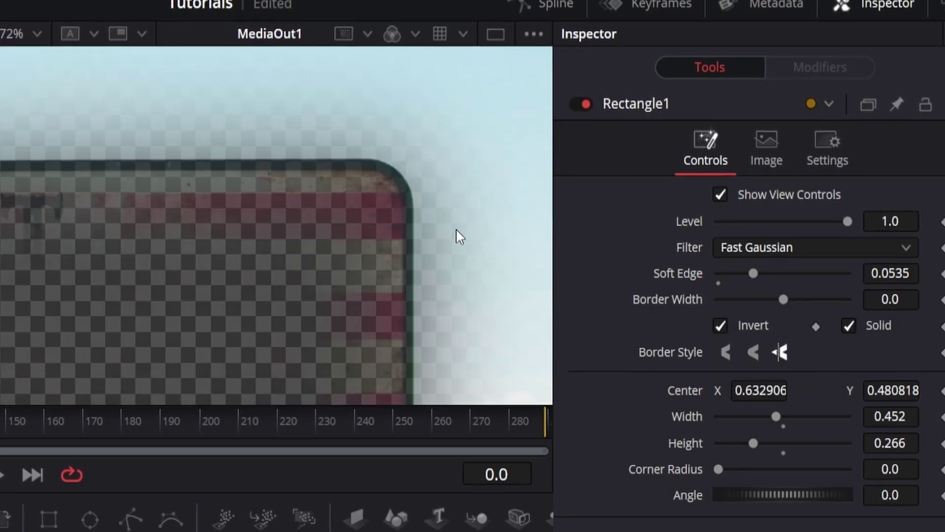
scroll(457, 230, "up", 2)
left_click(733, 248)
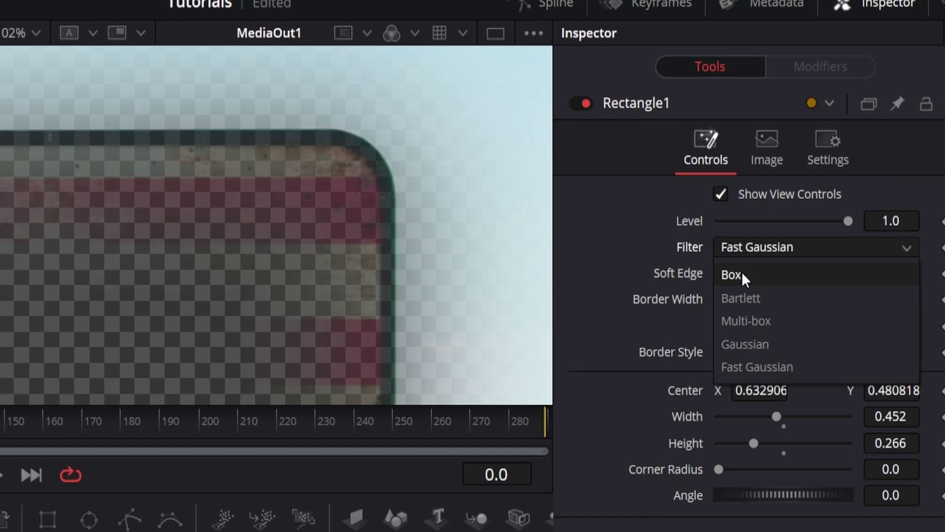
left_click(742, 275)
left_click(756, 246)
left_click(756, 297)
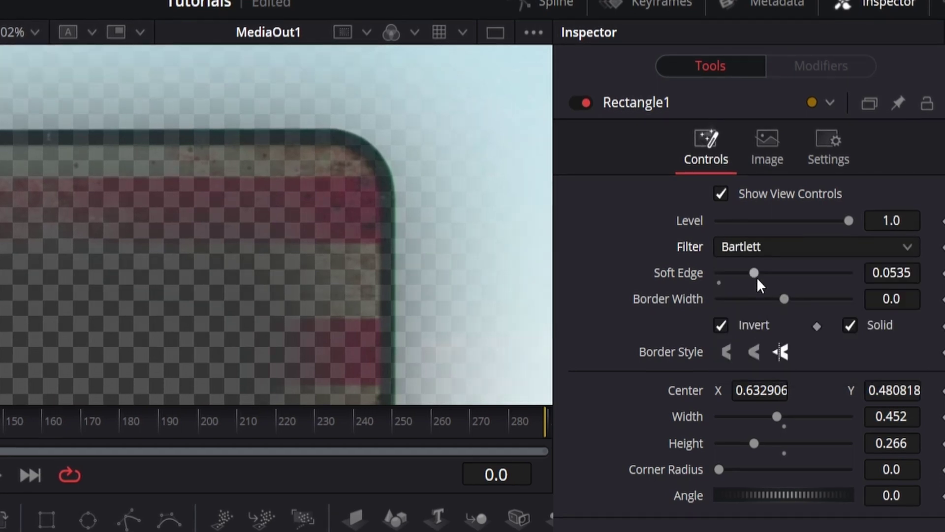
left_click(755, 246)
left_click(773, 319)
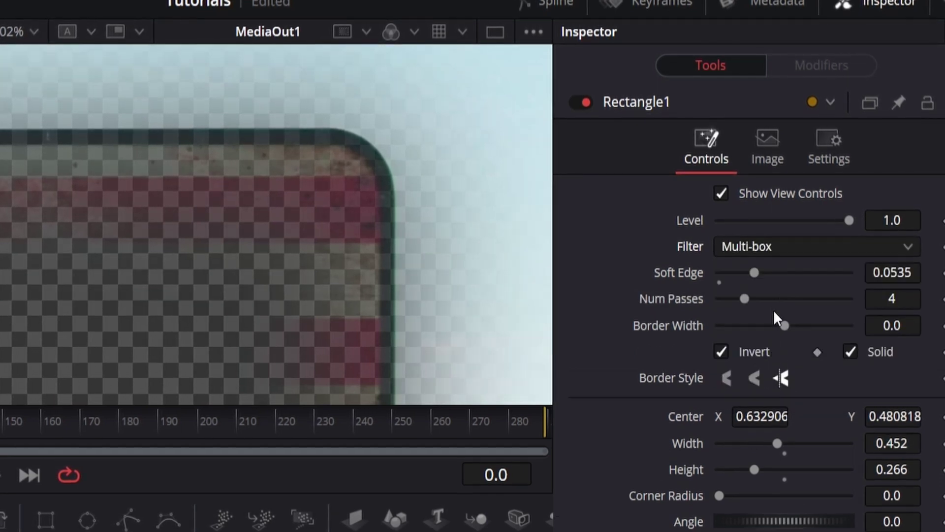
left_click(771, 249)
left_click(768, 341)
left_click(764, 248)
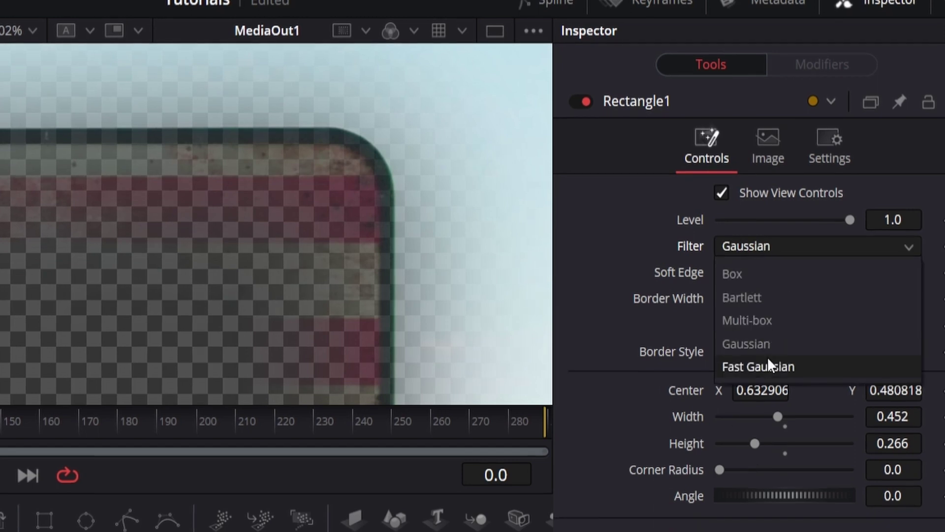
left_click(768, 365)
- Try the Multi-box filter with its number of passes on the rectangle mask, and return the filter to Gaussian
left_click(764, 255)
left_click(764, 322)
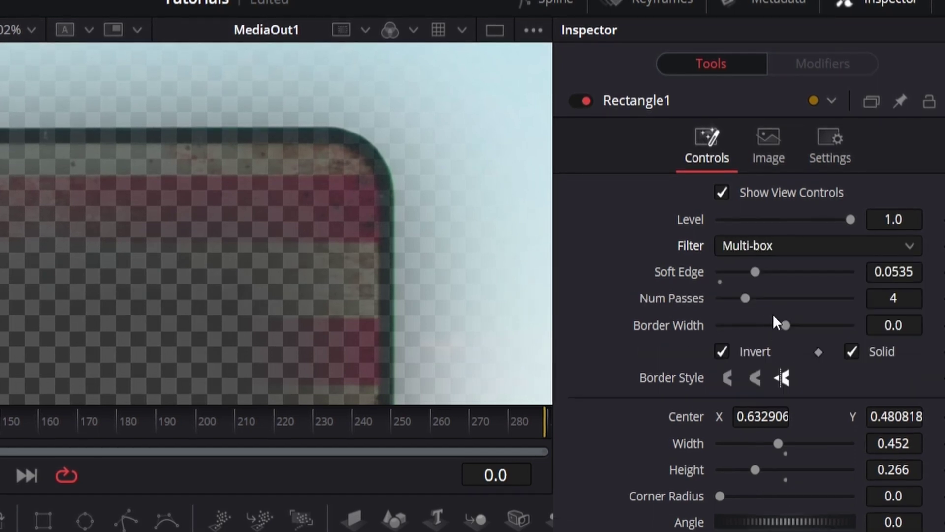
left_click_drag(752, 300, 757, 298)
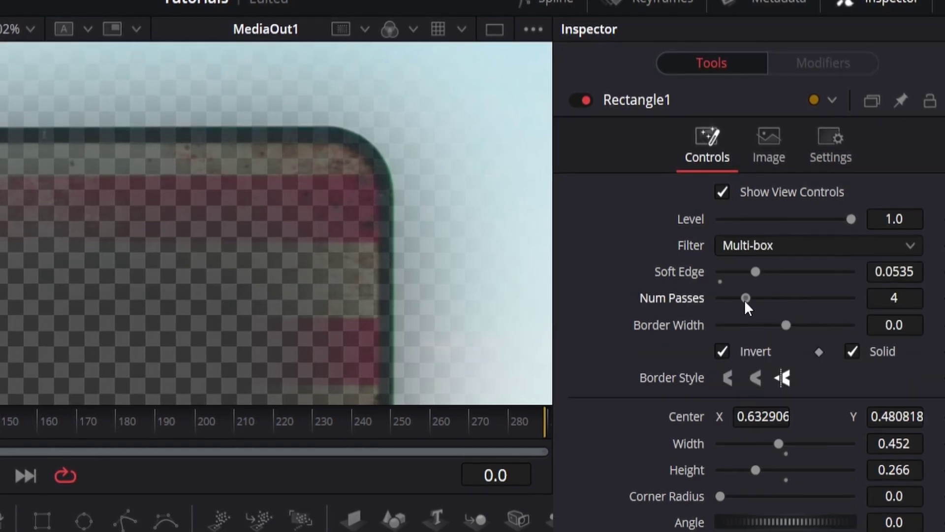
left_click(769, 245)
left_click(773, 344)
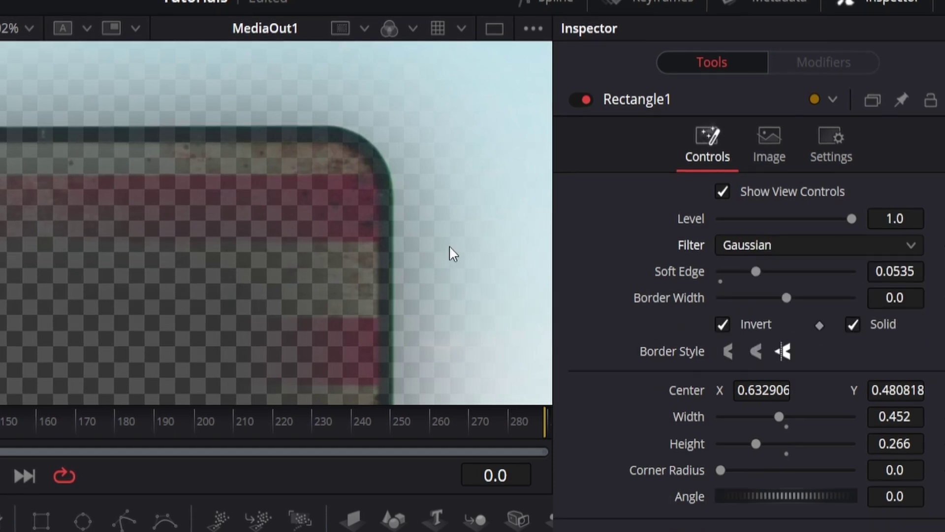
scroll(449, 246, "down", 4)
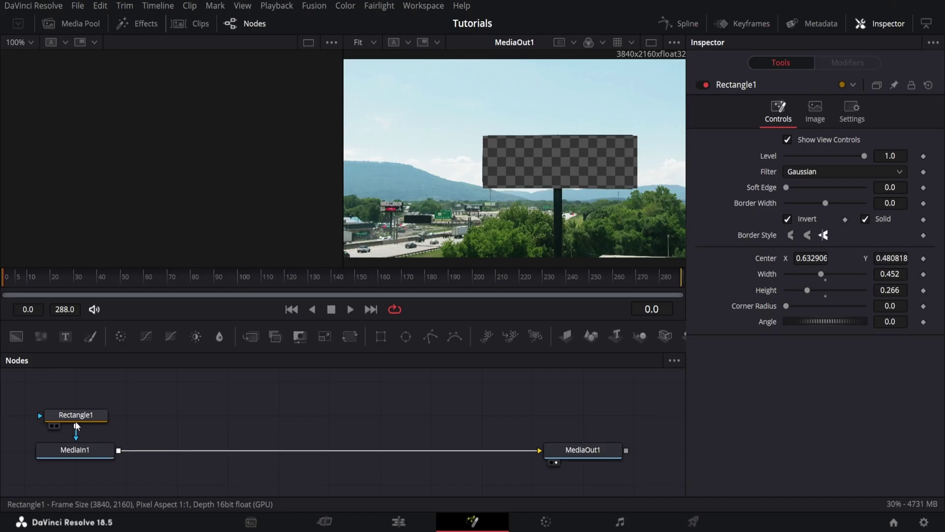
- Delete the rectangle mask, then add an ellipse mask and adjust it over the sign
key("Delete")
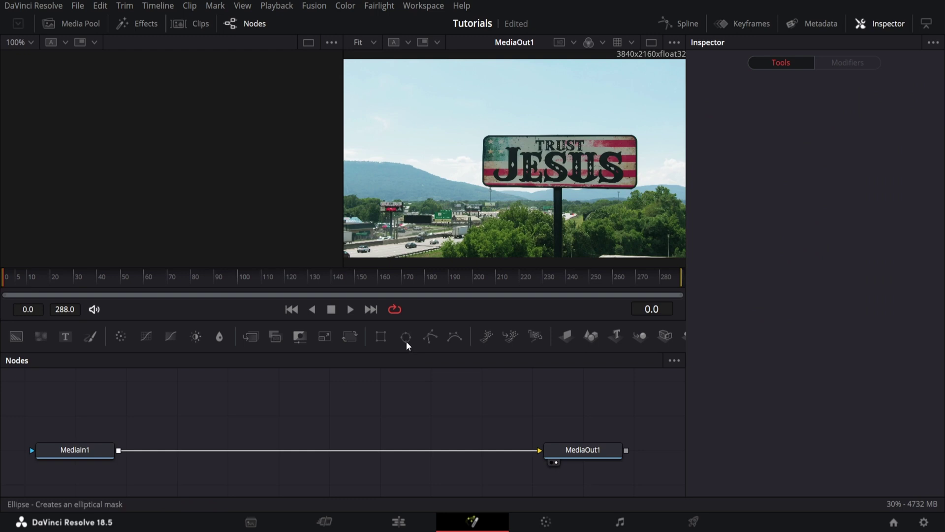
left_click(406, 341)
left_click_drag(521, 164, 551, 118)
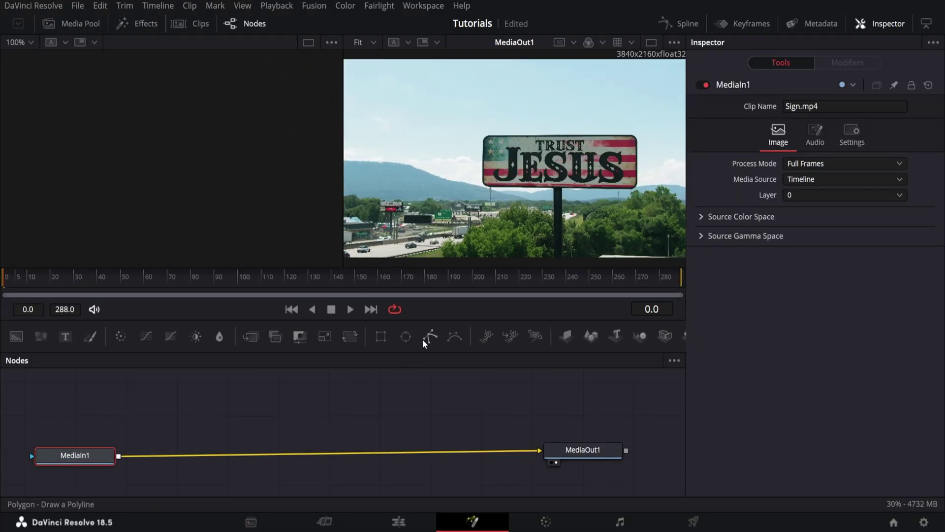
- Add a polygon mask to the MediaIn1 node and invert it
left_click(434, 332)
left_click(787, 219)
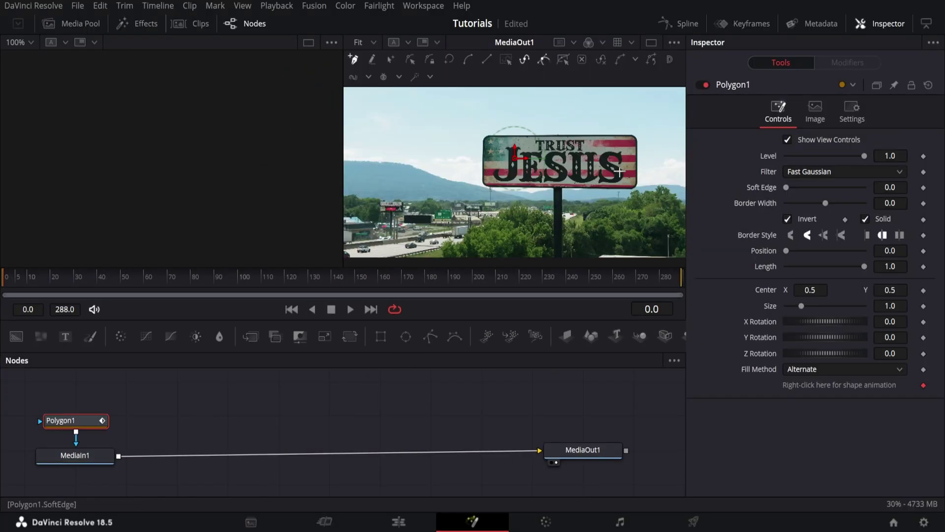
- Start the polygon outline at the sign's lower-right corner, placing points and pulling out a curve around the rounded edge
scroll(624, 170, "up", 3)
left_click_drag(635, 182, 517, 173)
scroll(539, 191, "up", 2)
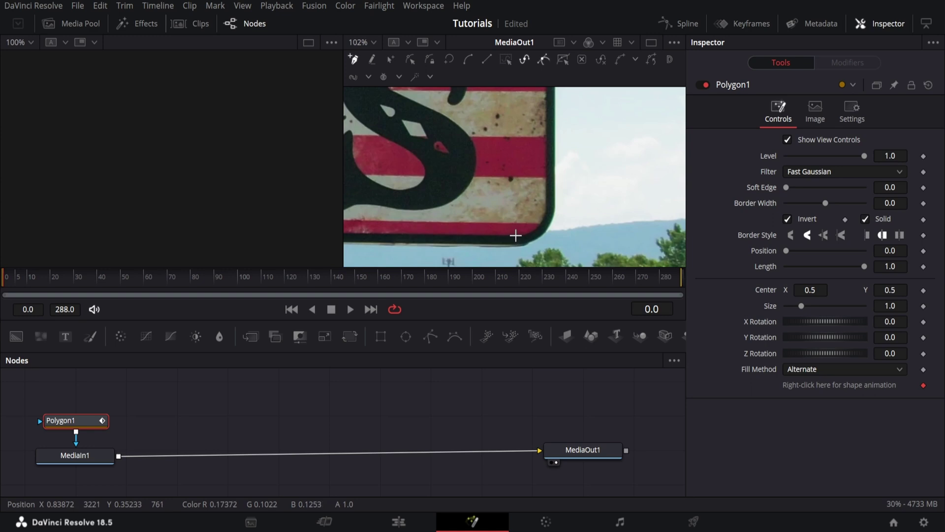
left_click(515, 235)
left_click_drag(535, 221, 545, 214)
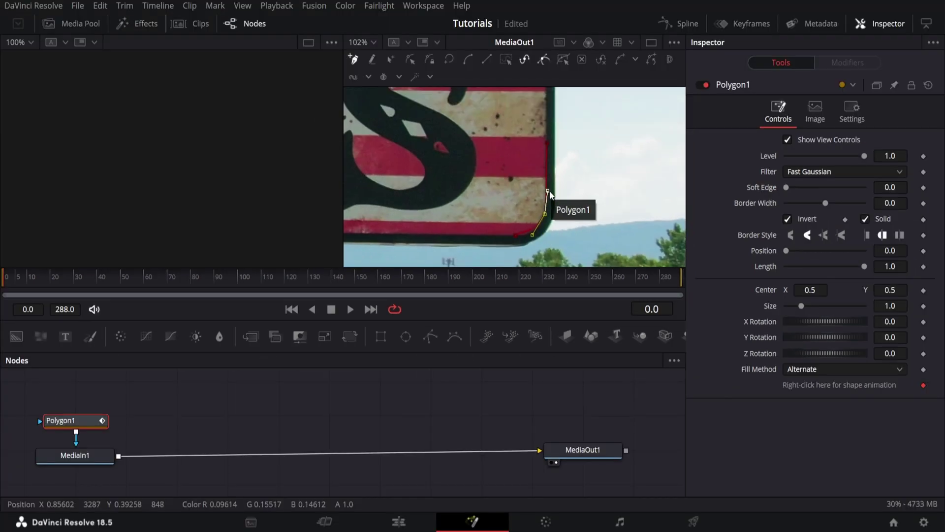
- Adjust the curve handles at the sign's lower-right corner, undo the stray point, and continue the polygon around the upper-right corner
mouse_move(550, 194)
left_mouse_down()
mouse_move(559, 232)
mouse_move(566, 201)
left_mouse_up()
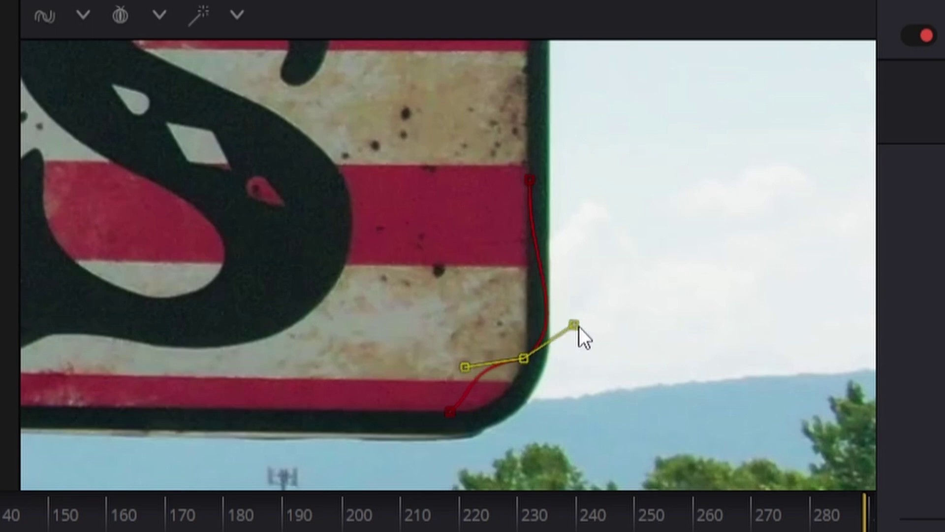
left_click_drag(579, 326, 532, 286)
left_click_drag(467, 361, 473, 368)
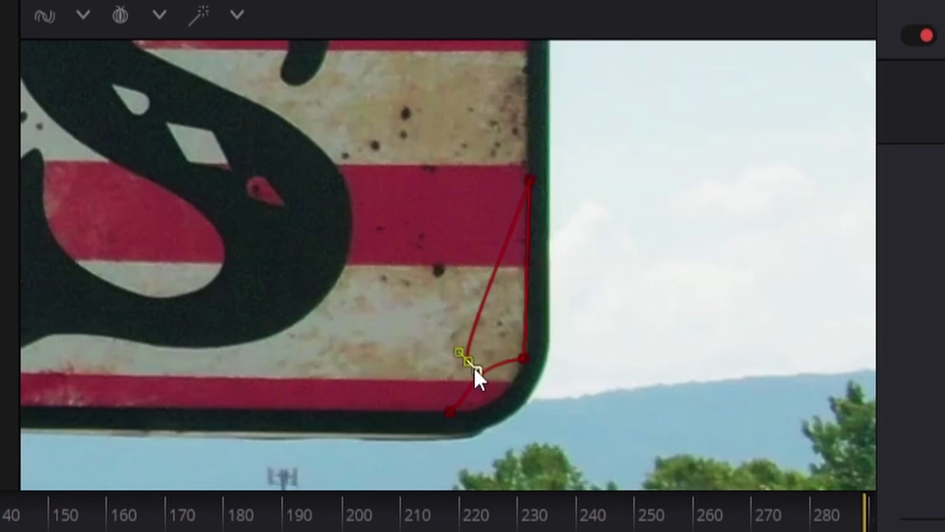
key("ctrl+z")
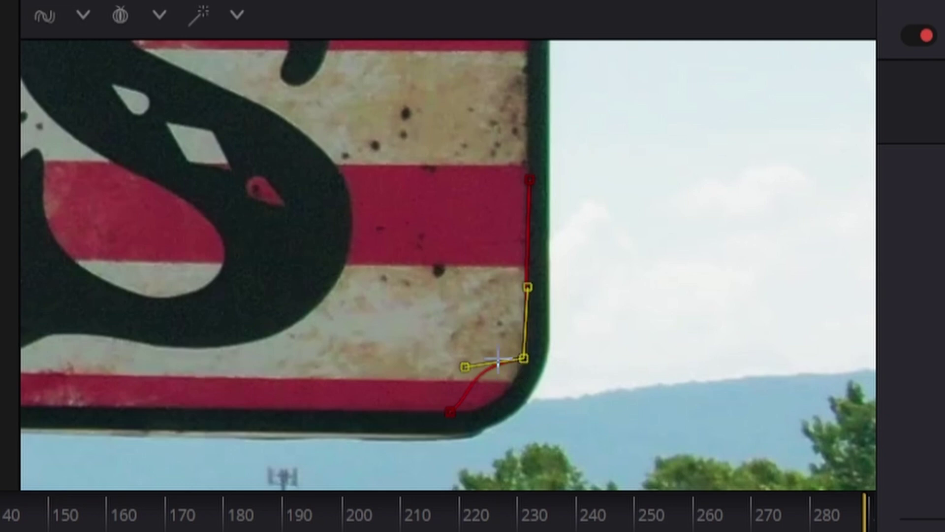
left_click_drag(464, 367, 475, 392)
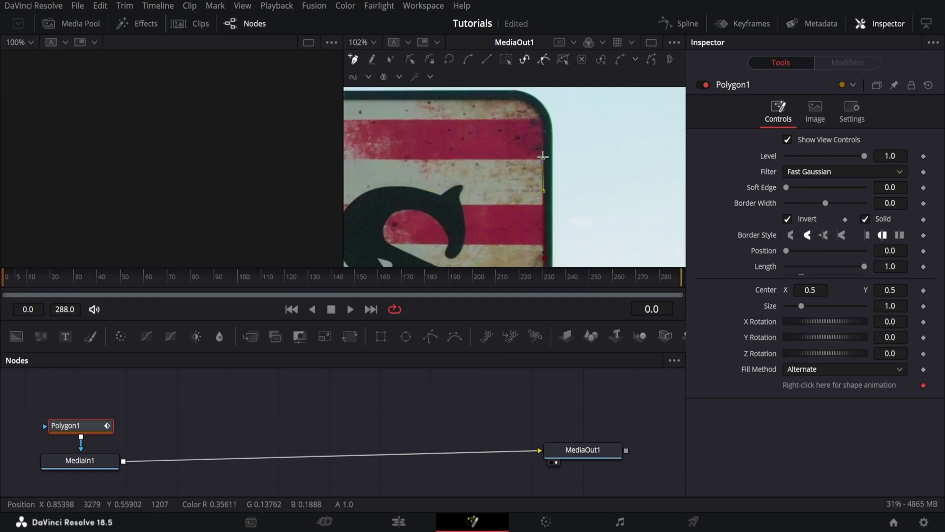
left_click_drag(544, 143, 559, 205)
left_click_drag(530, 162, 506, 160)
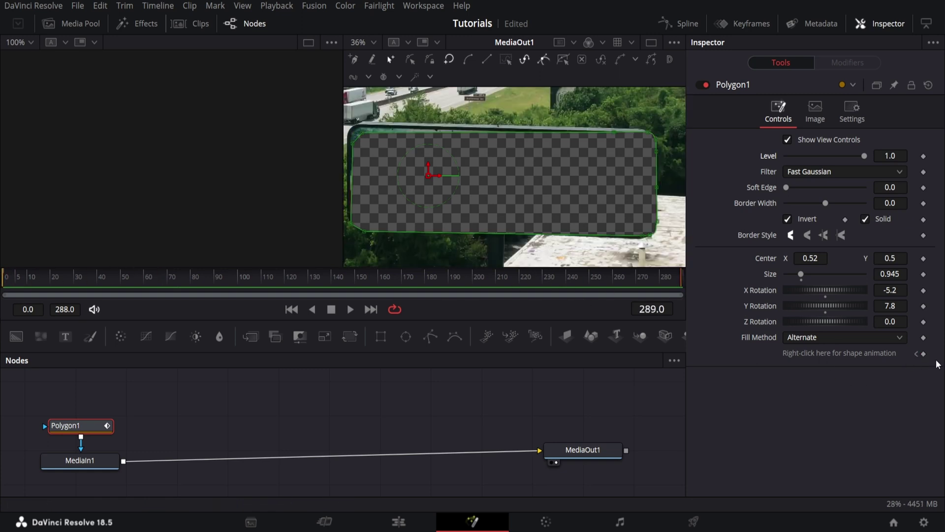
- Keyframe the polygon's shape at frame 23 by selecting all its points and moving them to match the sign
left_click(923, 354)
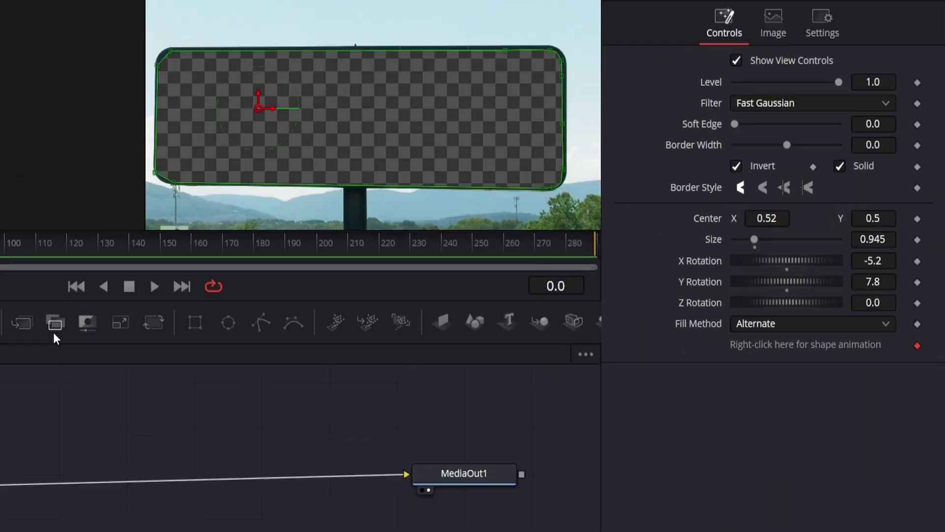
key("Right")
key("Right")
key("Right")
key("Right")
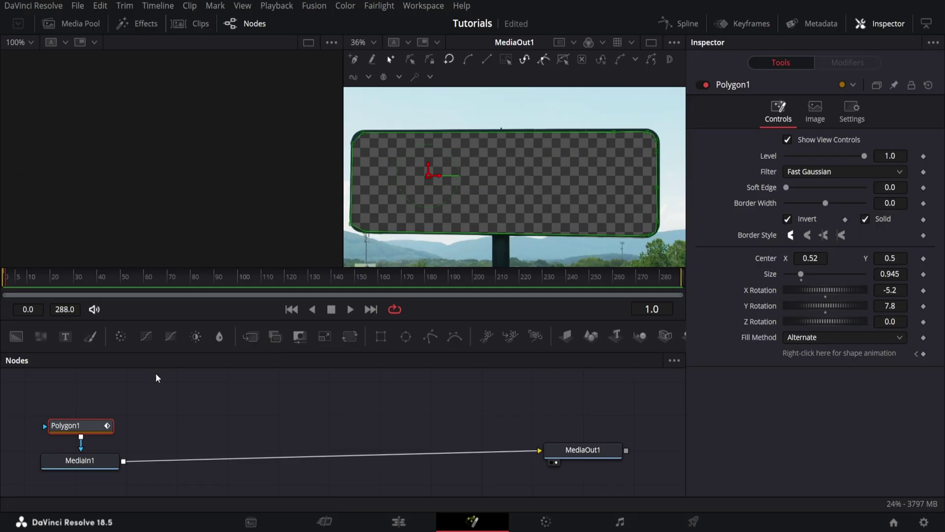
key("Right")
key("Right")
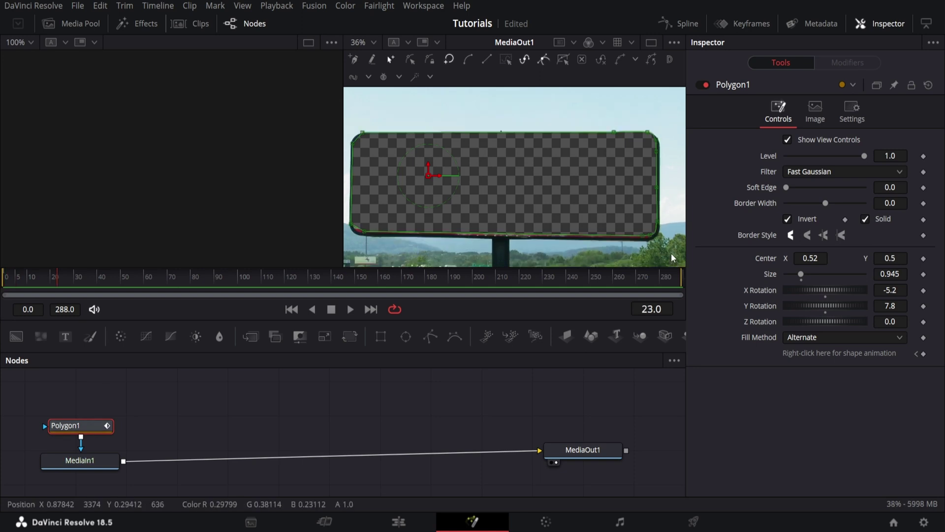
left_click_drag(671, 253, 342, 123)
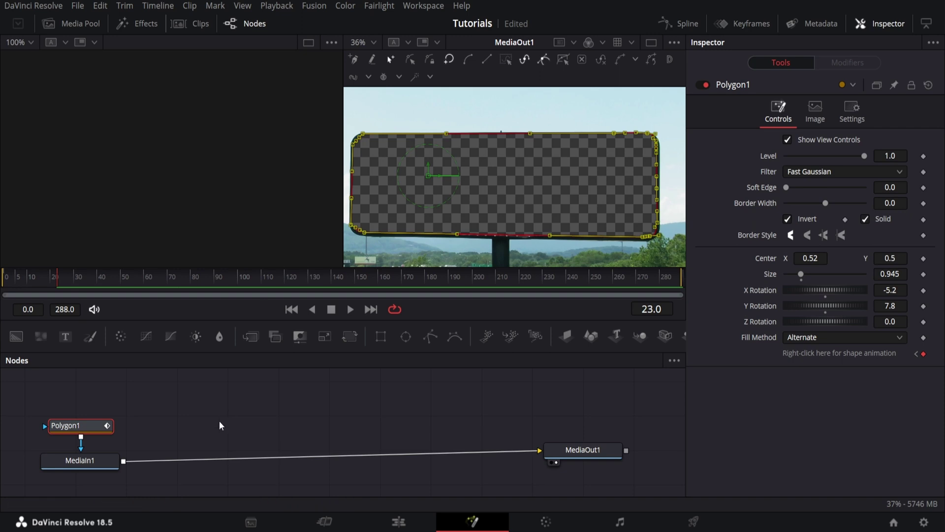
- Scrub between the clip's start and frame 23 to check how the animated polygon follows the sign
left_click(158, 398)
left_click(87, 420)
left_click(43, 279)
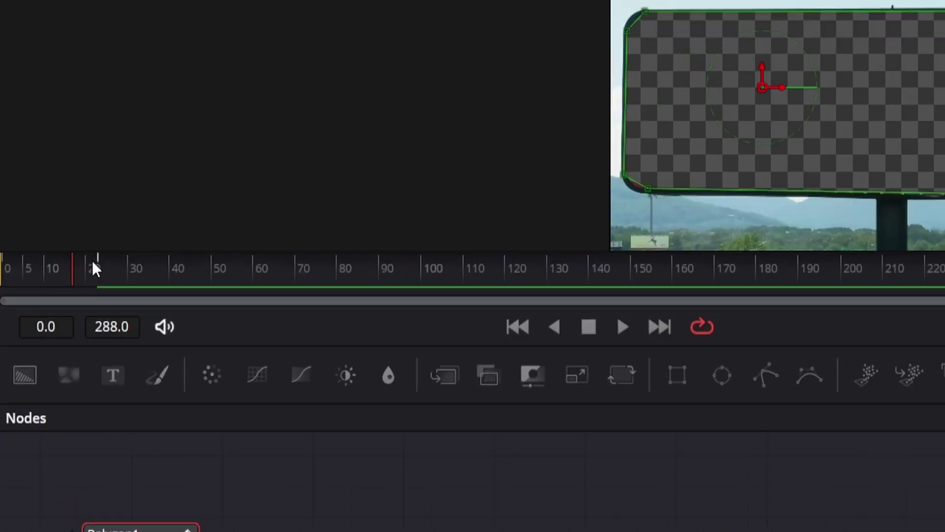
left_click(21, 278)
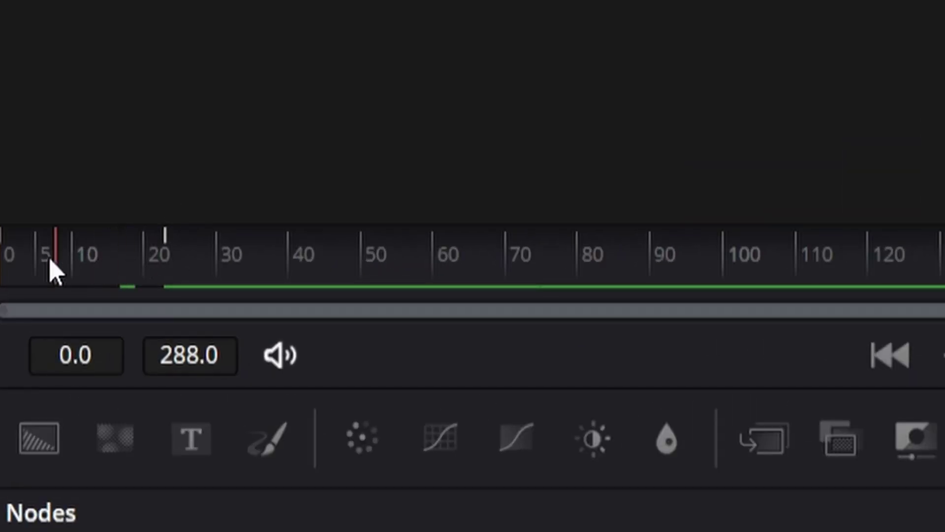
left_click_drag(49, 260, 166, 253)
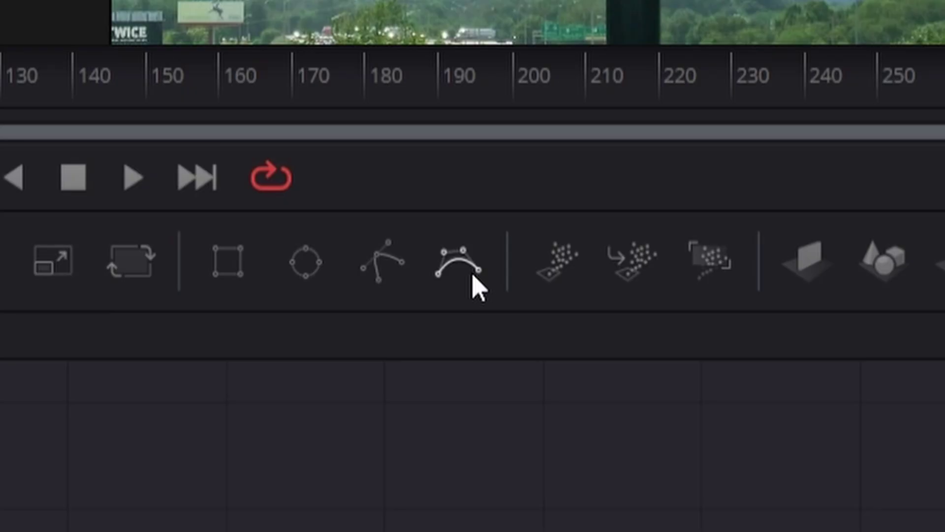
- Add an inverted B-spline mask to MediaIn1 and begin outlining the sign from its lower-right corner
left_click(470, 268)
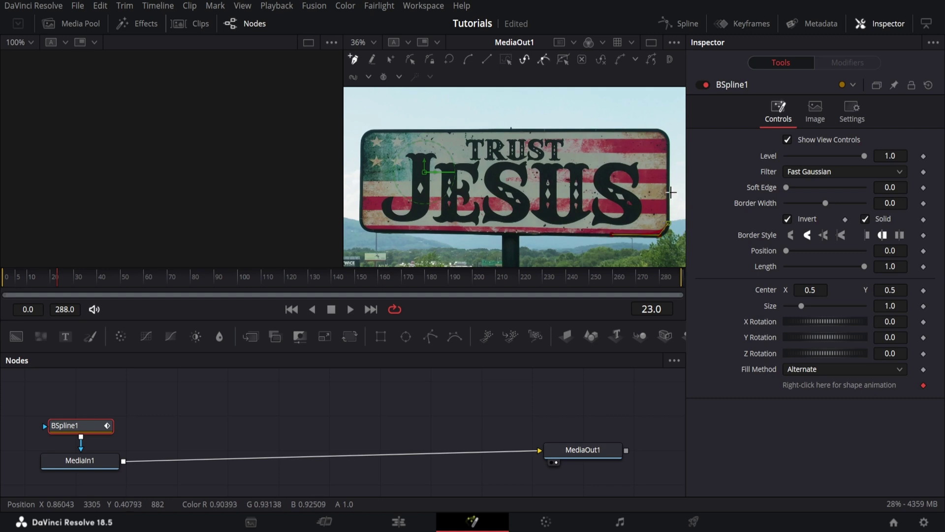
scroll(669, 216, "up", 2)
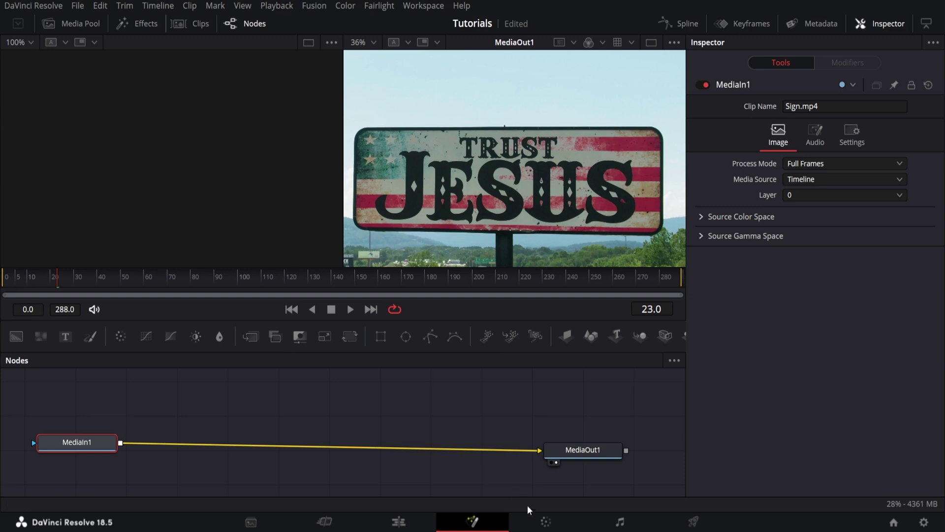
- Switch to the Color page, add an alpha output and connect node 01's alpha to it
left_click(541, 523)
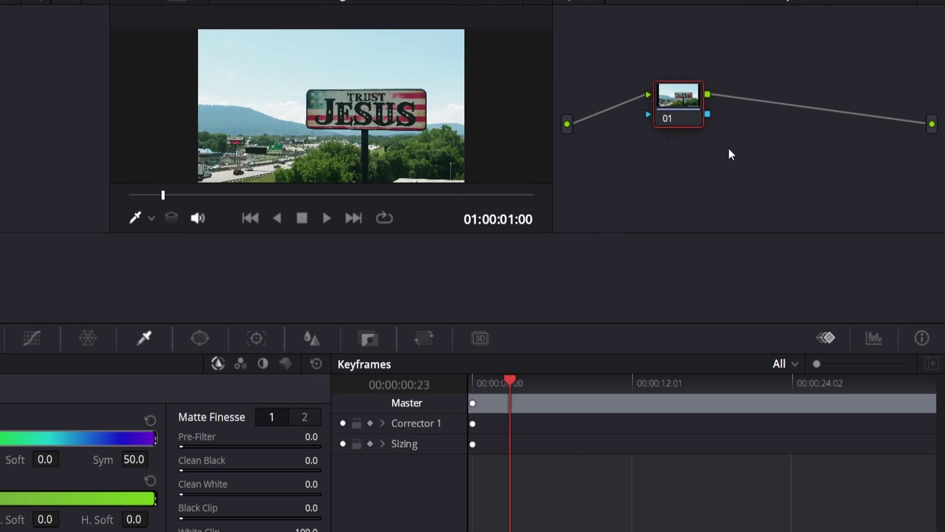
right_click(765, 164)
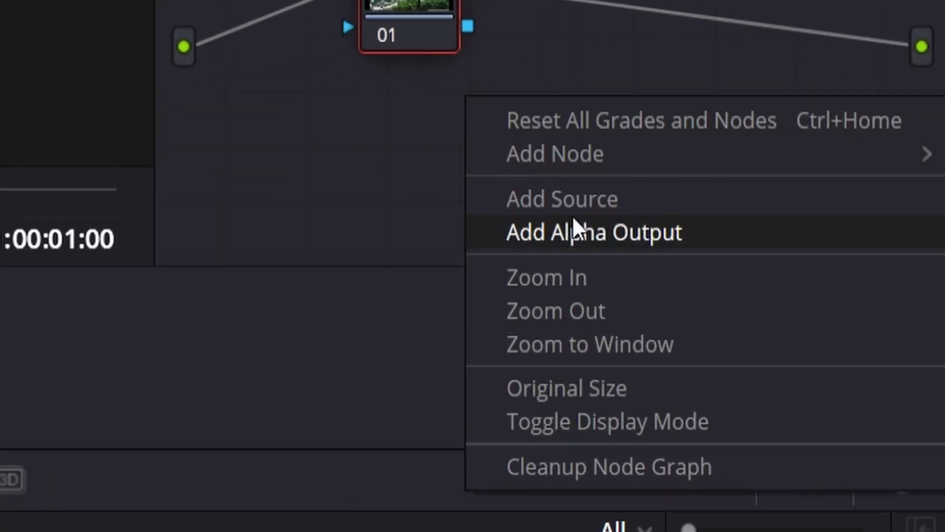
left_click(803, 213)
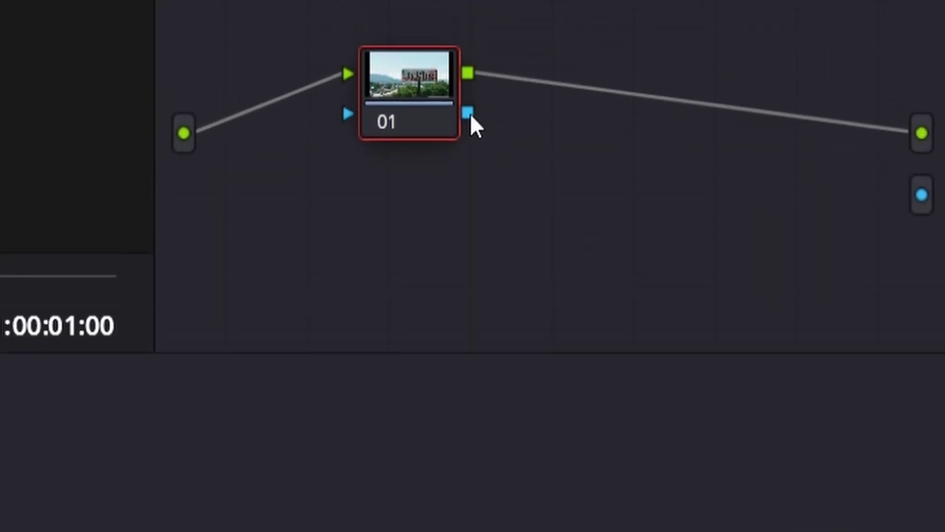
left_click_drag(468, 114, 921, 194)
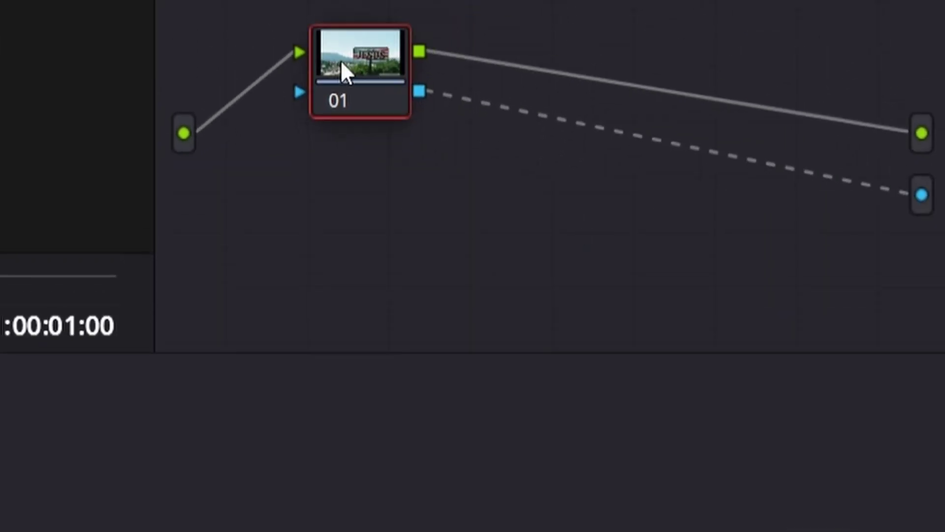
- Open the power window controls for node 01 and place a linear window over the sign
scroll(523, 123, "up", 3)
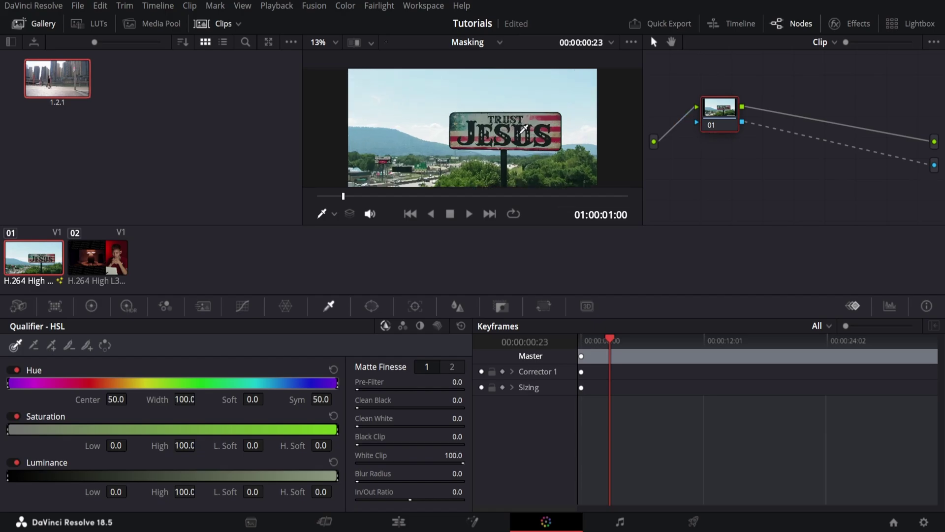
left_click_drag(458, 128, 474, 125)
scroll(478, 130, "up", 1)
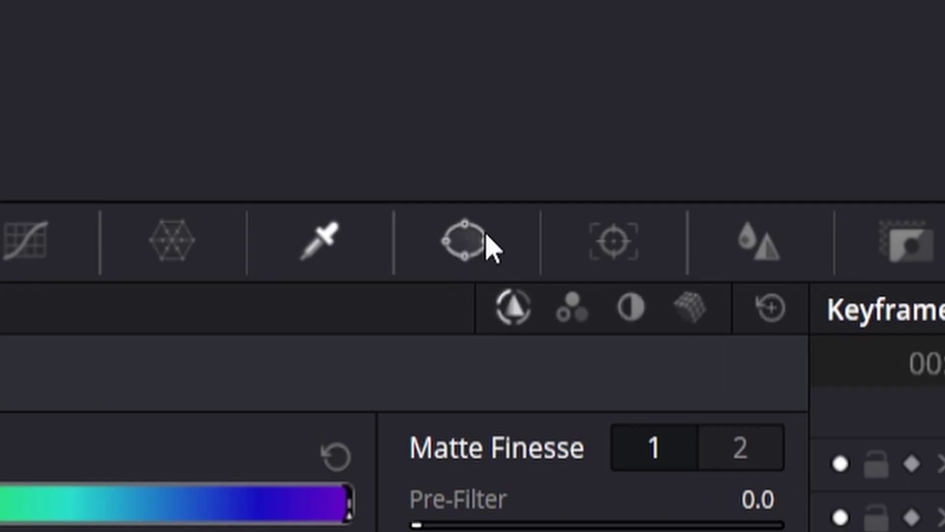
left_click(423, 276)
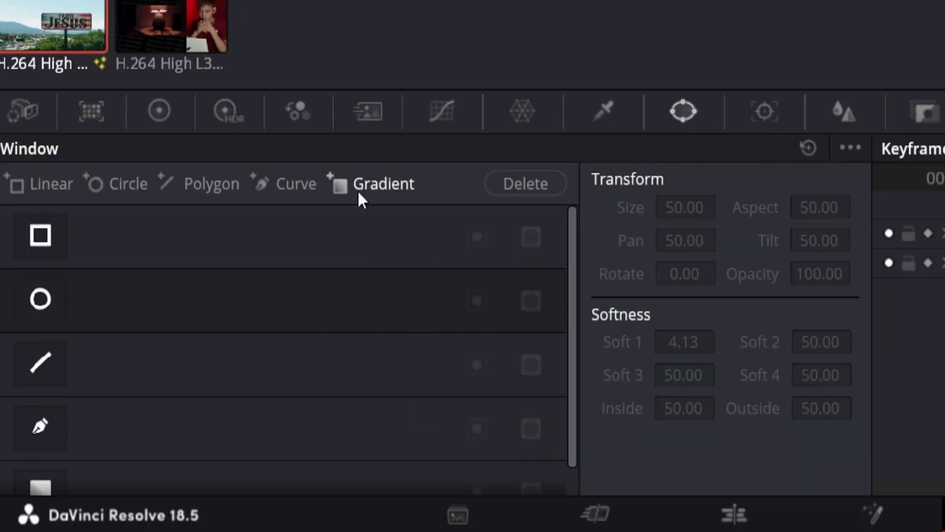
scroll(194, 239, "down", 2)
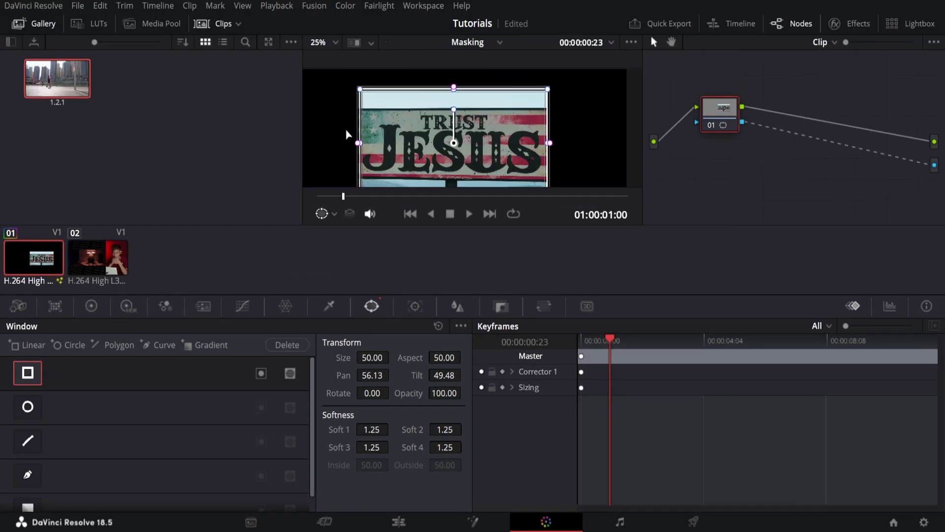
- Soften the linear window's left edge, bringing Soft 1 to 3.01
scroll(346, 140, "up", 2)
scroll(343, 145, "up", 1)
left_click_drag(343, 146, 406, 132)
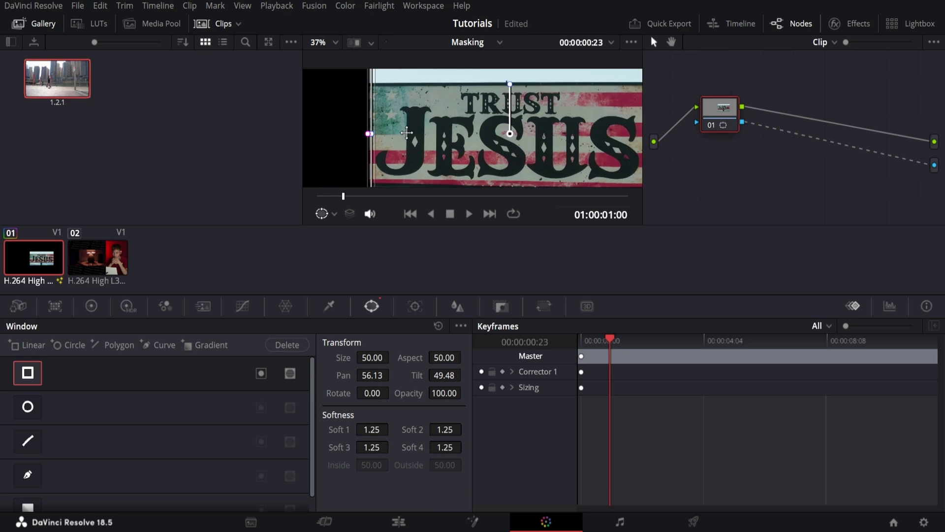
scroll(381, 136, "up", 3)
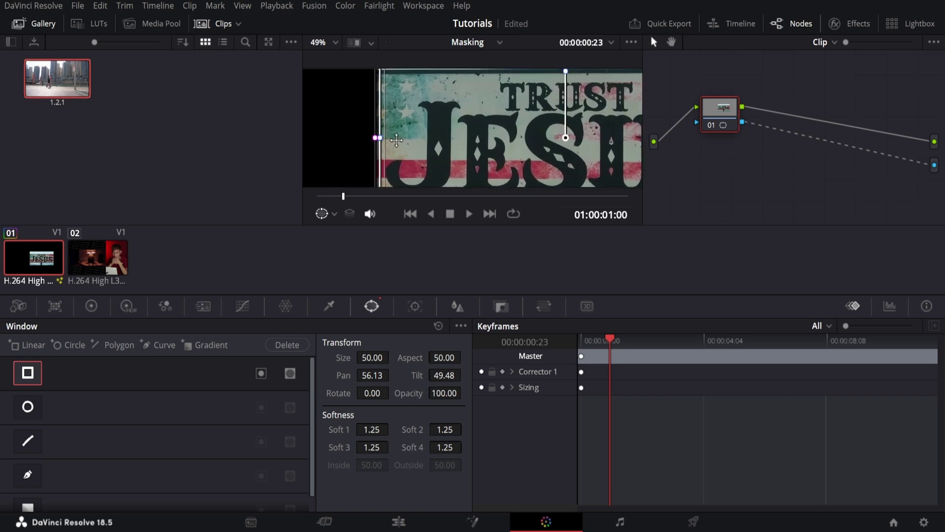
mouse_move(369, 141)
left_mouse_down()
mouse_move(339, 140)
mouse_move(369, 140)
left_mouse_up()
scroll(479, 140, "down", 2)
scroll(478, 139, "up", 3)
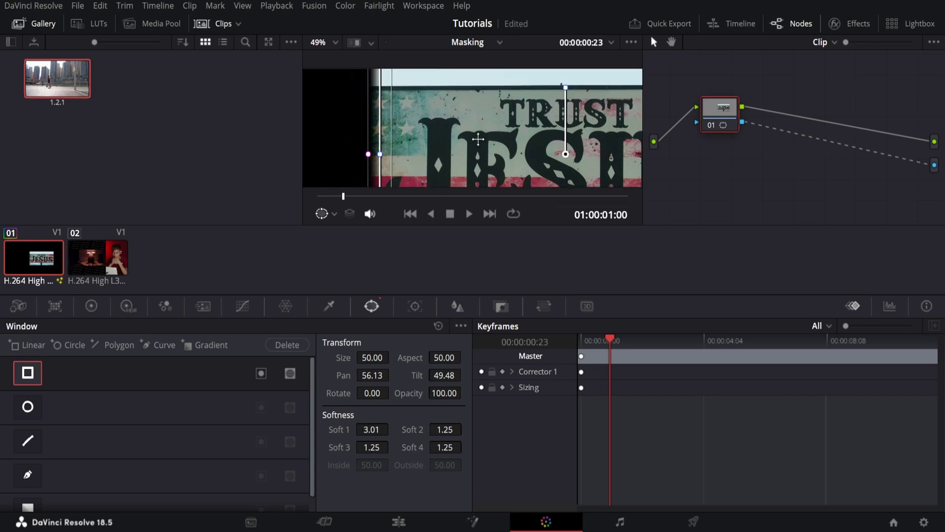
scroll(478, 139, "down", 5)
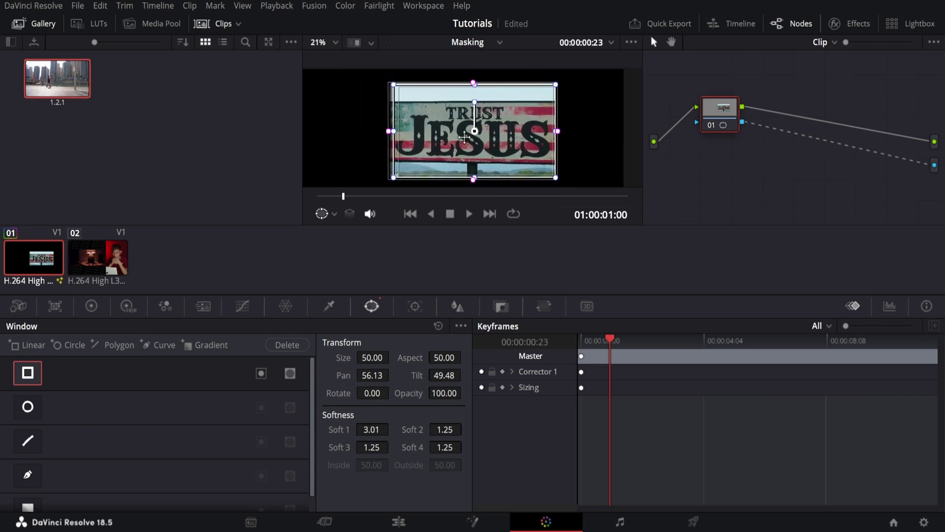
- Keyframe Corrector 1 at the clip's start, and about two seconds in, pull the linear window's top and bottom edges in to the sign
left_click_drag(610, 357, 576, 351)
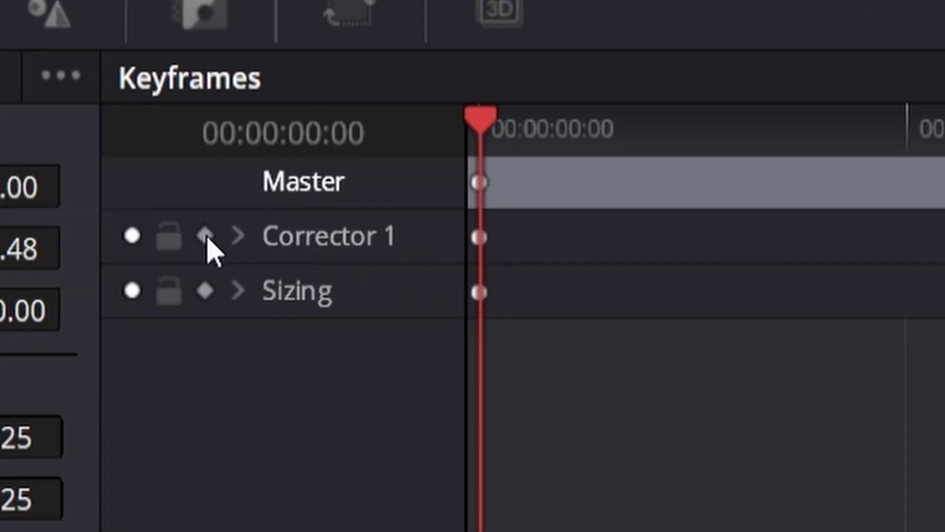
left_click(502, 371)
left_click_drag(493, 141, 738, 162)
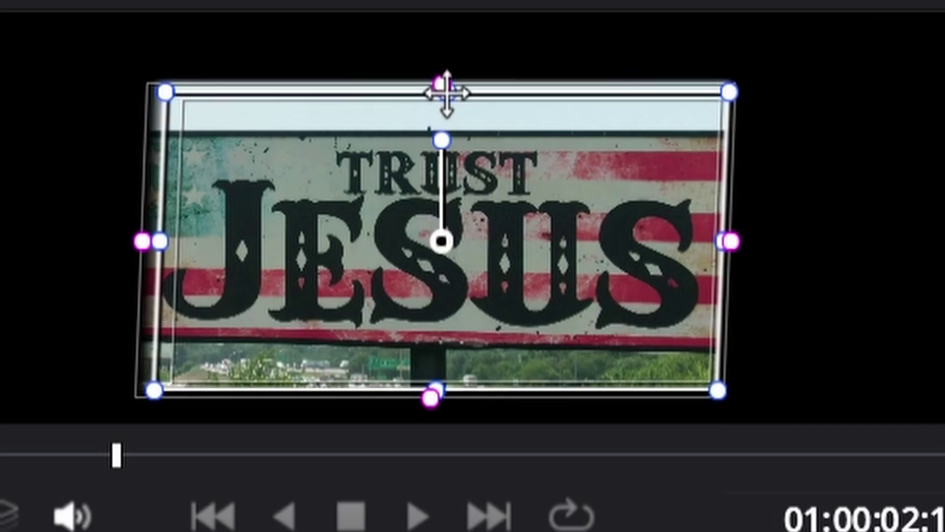
left_click_drag(447, 94, 435, 132)
left_click_drag(432, 389, 428, 348)
mouse_move(655, 340)
left_mouse_down()
mouse_move(586, 345)
mouse_move(647, 350)
mouse_move(583, 345)
mouse_move(650, 346)
left_mouse_up()
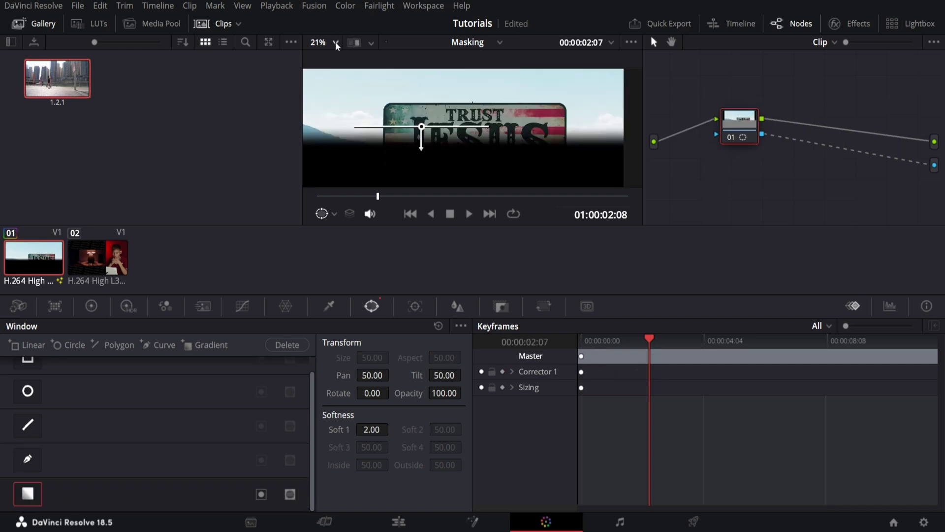
- Fit the clip in the viewer, adjust the gradient window across the frame, and play back its keyframed animation
left_click(335, 43)
left_click(327, 61)
left_click_drag(474, 132, 476, 127)
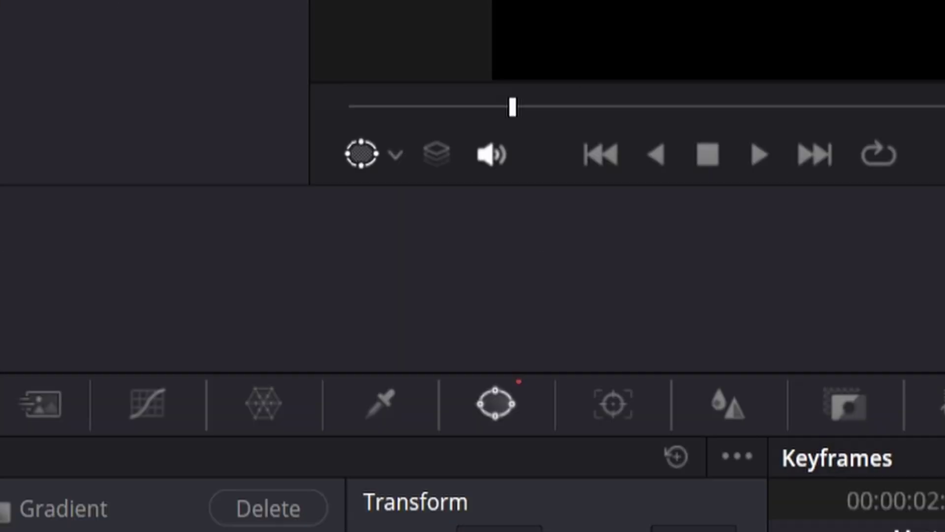
left_click_drag(434, 290, 425, 531)
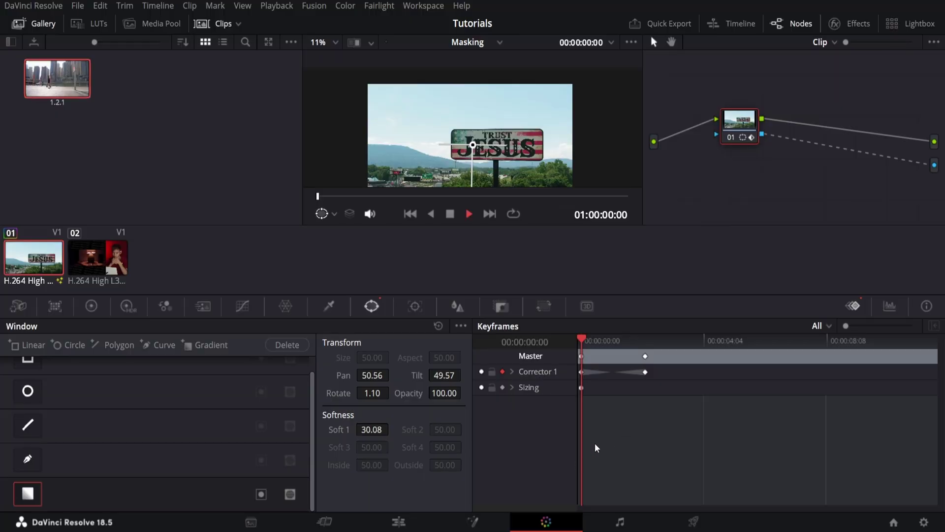
key("space")
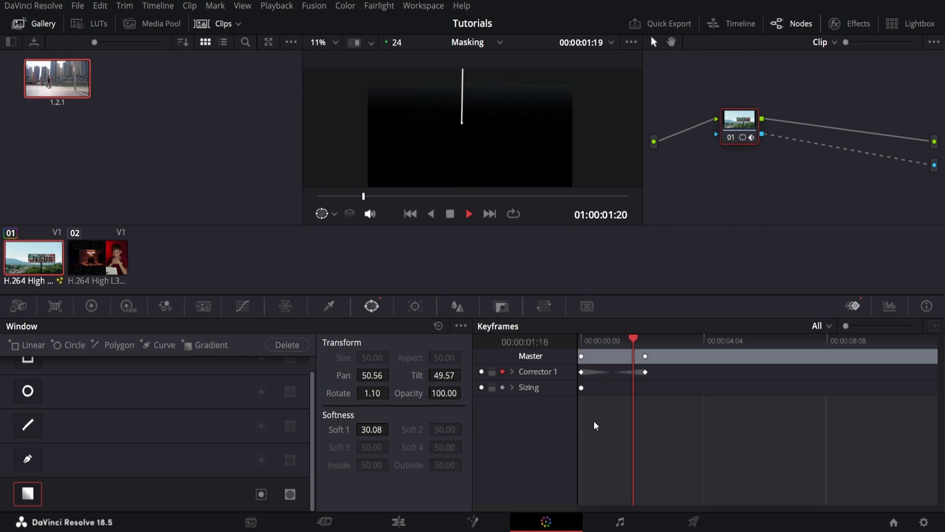
key("space")
- Switch to the Edit page and move the Sign.mp4 clip up to the Video 2 track
left_click(398, 521)
left_click_drag(404, 379, 409, 356)
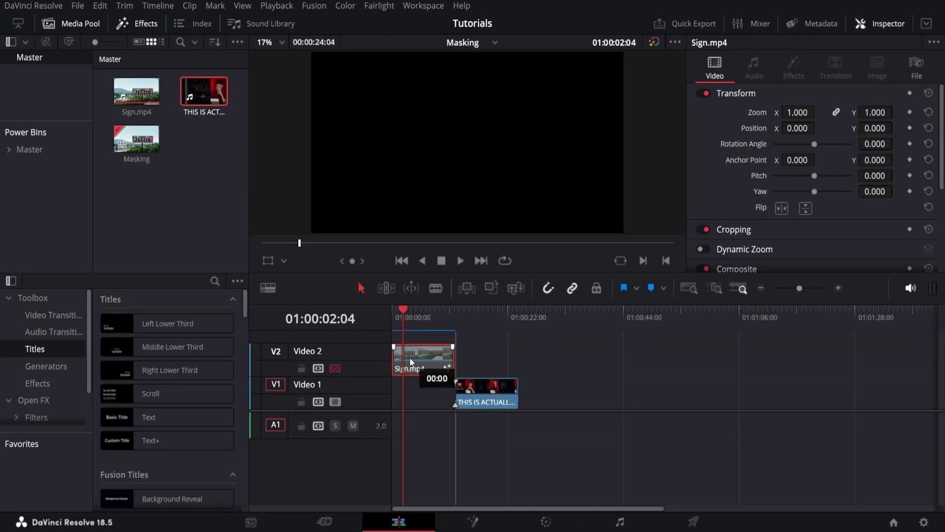
- Place the THIS IS ACTUALLY SCARY! clip beneath Sign.mp4 at the start of Video 1, and play the layered clips from the beginning
left_click_drag(473, 390, 360, 365)
left_click(397, 310)
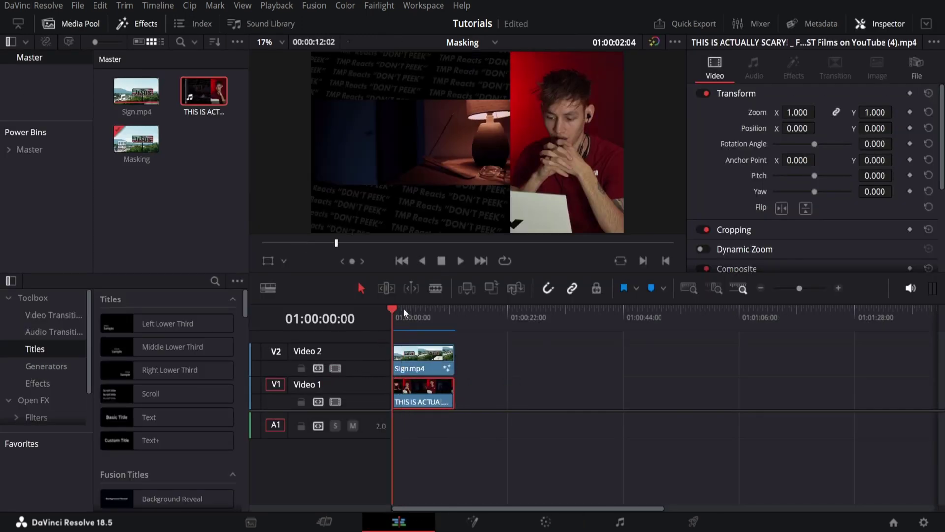
left_click(506, 368)
key("space")
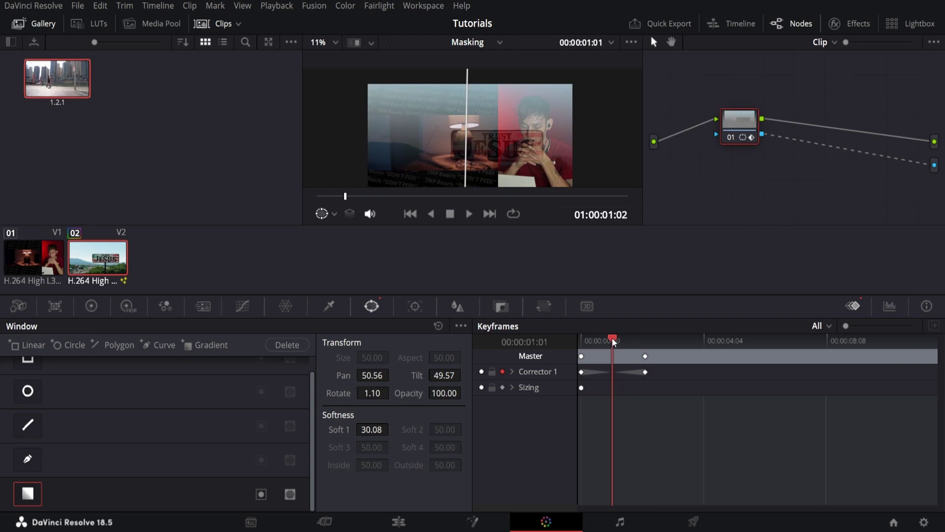
- Adjust the gradient window to Pan 49.96, Tilt 76.30 and Rotate 1.90, and vary its opacity
mouse_move(386, 375)
left_mouse_down()
mouse_move(398, 375)
mouse_move(386, 375)
left_mouse_up()
left_click_drag(456, 375, 464, 374)
left_click_drag(517, 268, 546, 267)
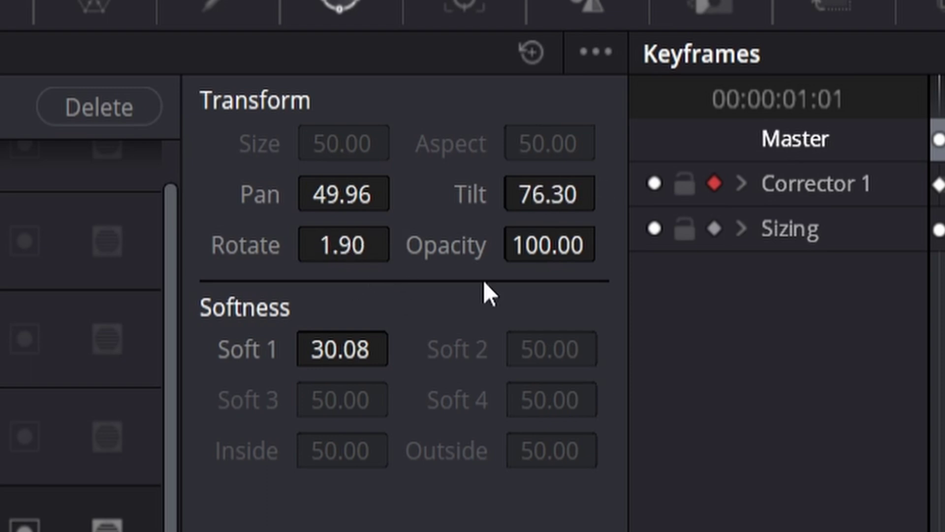
left_click_drag(529, 247, 516, 248)
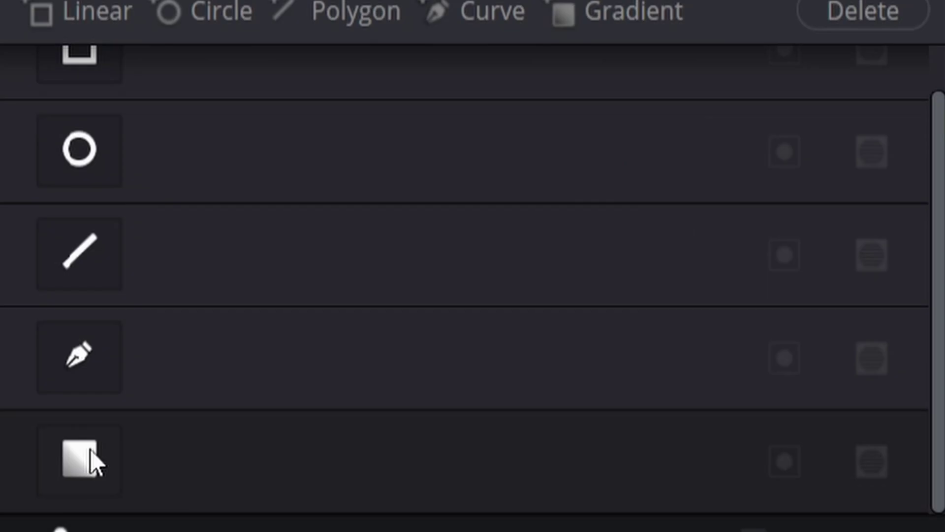
- Switch from the gradient to the curve window, and trace the sign's right side, rounded upper-right corner and top edge
left_click(99, 458)
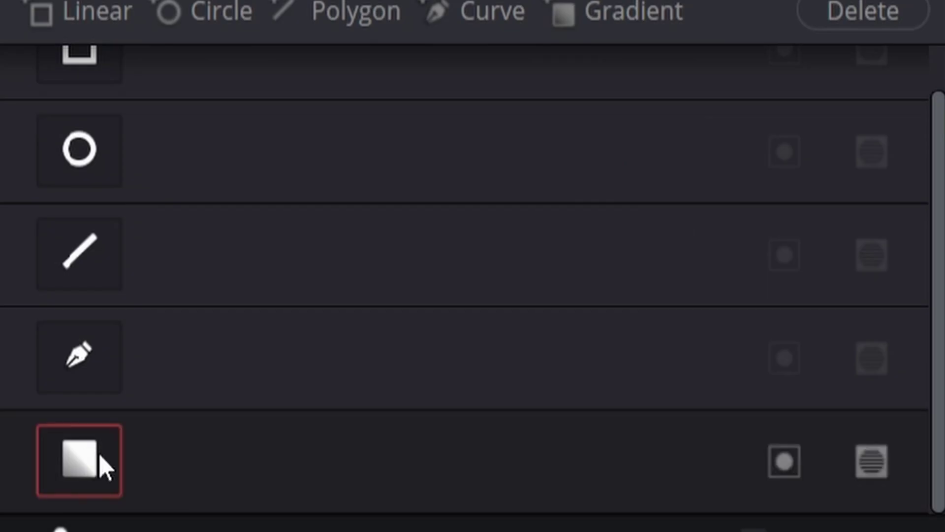
left_click(100, 361)
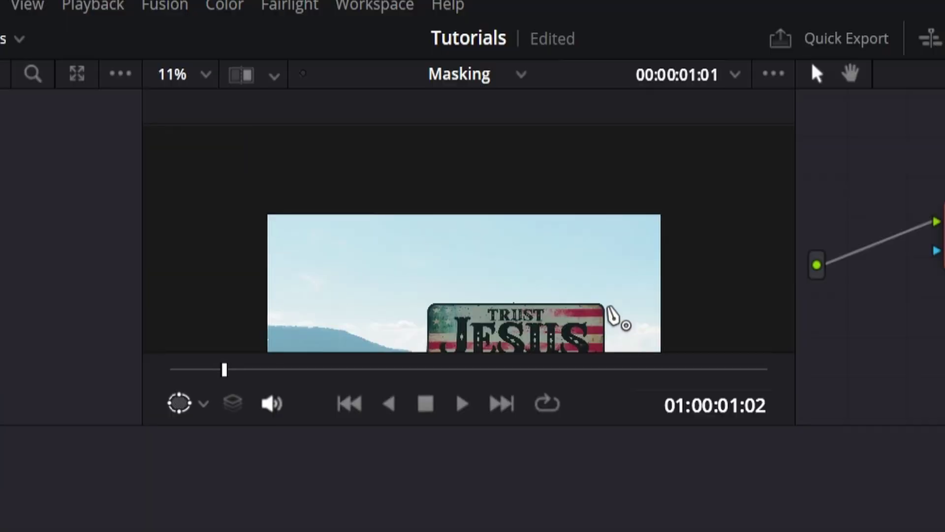
scroll(615, 318, "up", 3)
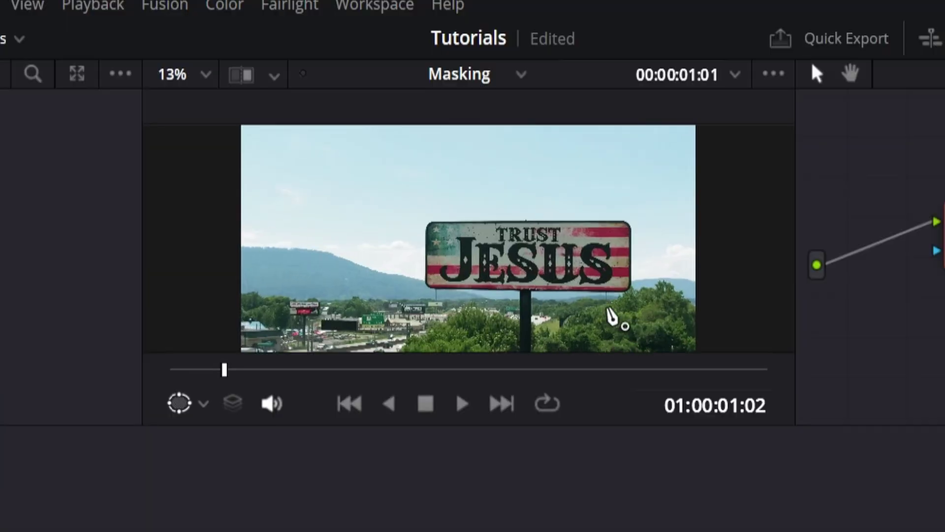
scroll(650, 288, "up", 1)
left_click_drag(465, 232, 390, 224)
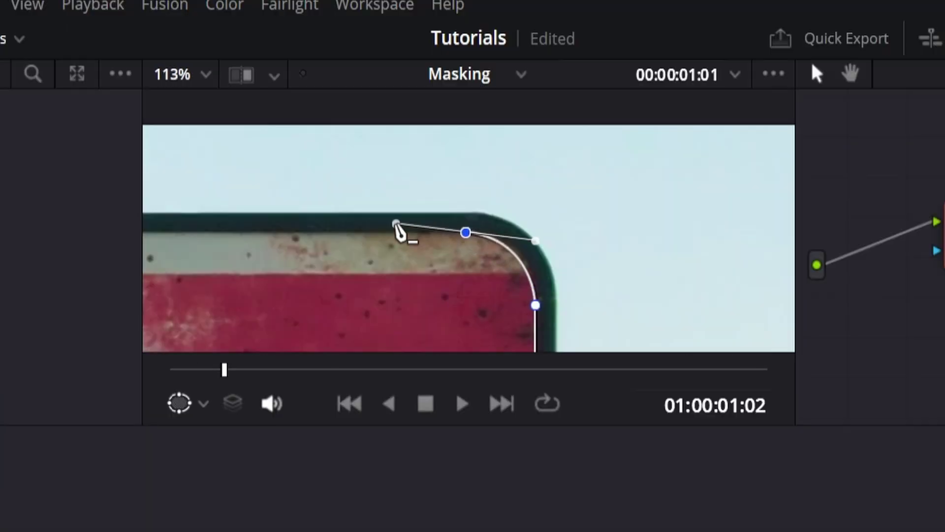
left_click_drag(388, 273, 667, 272)
left_click_drag(326, 256, 786, 241)
left_click_drag(241, 247, 848, 252)
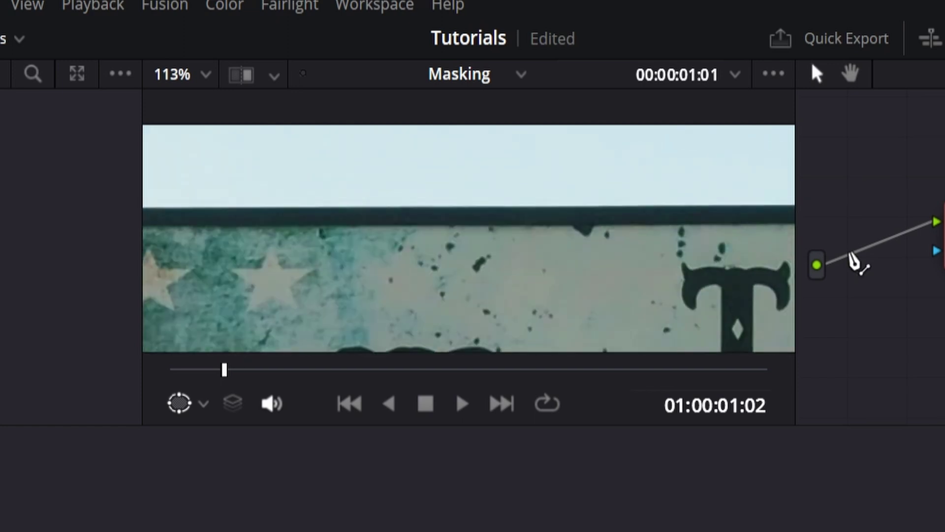
left_click_drag(255, 254, 615, 277)
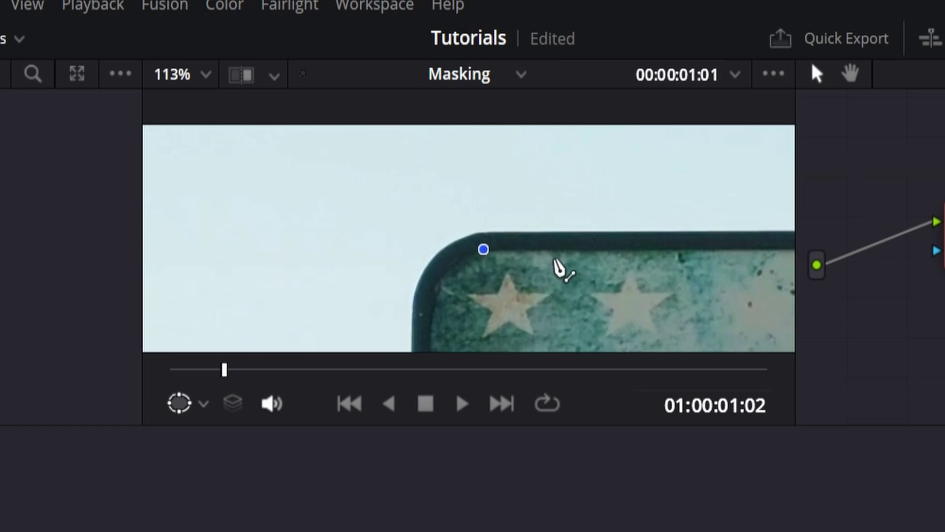
- Complete the curve window around the sign's left and bottom edges, and adjust the overall Gain inside it
scroll(558, 269, "down", 6)
left_click_drag(611, 264, 379, 233)
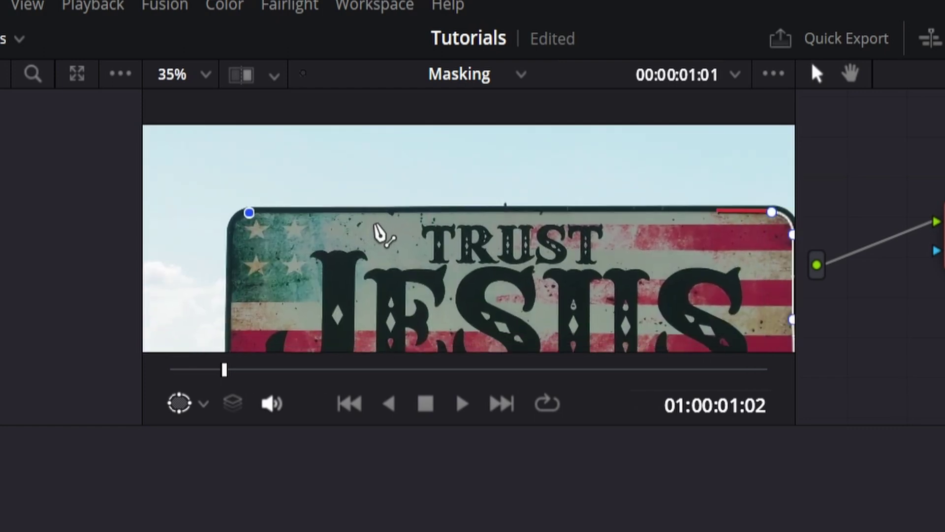
left_click(756, 209)
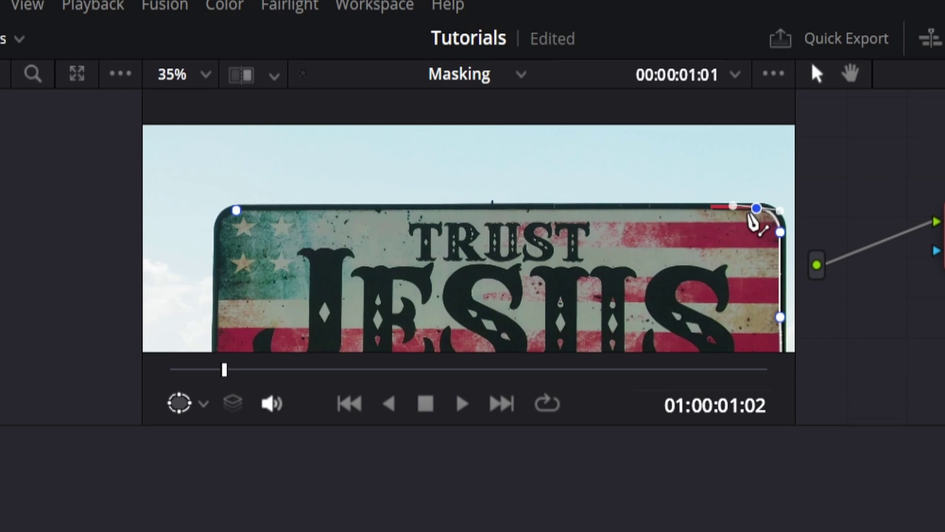
left_click_drag(751, 220, 709, 242)
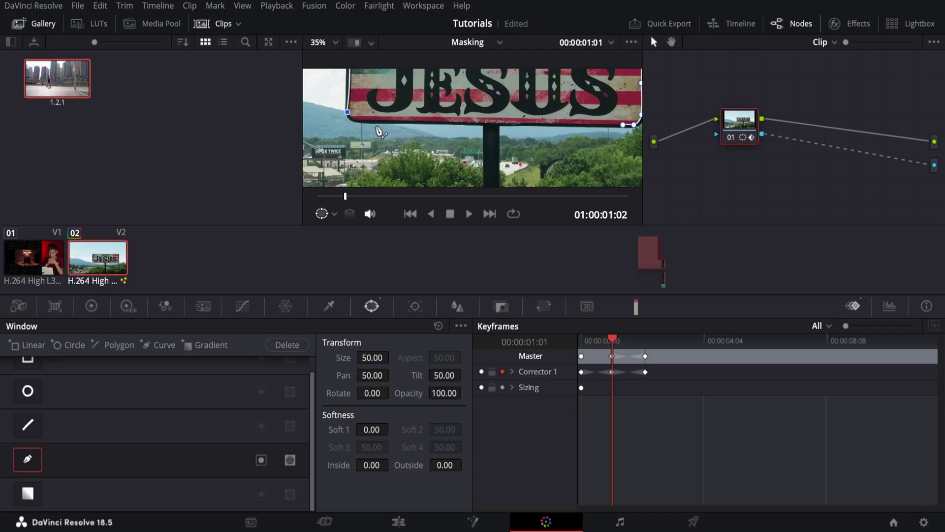
left_click_drag(371, 122, 386, 123)
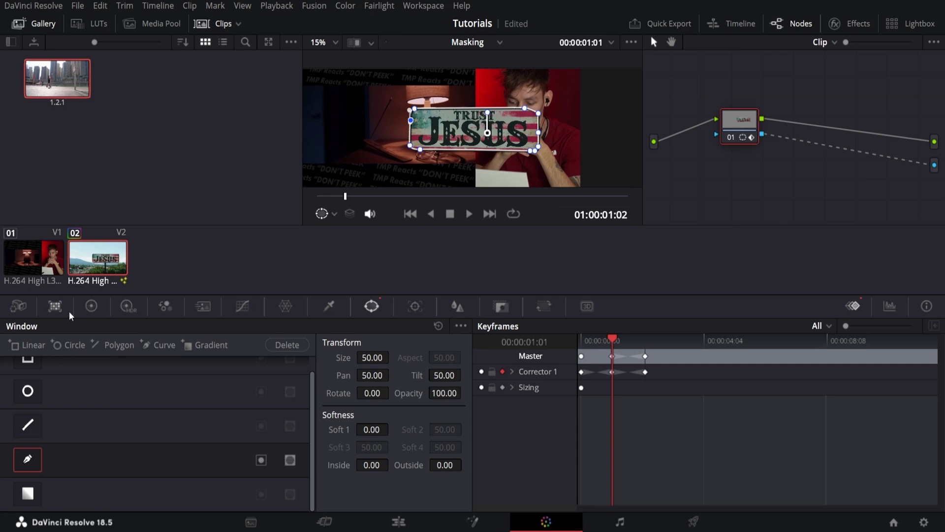
left_click(91, 306)
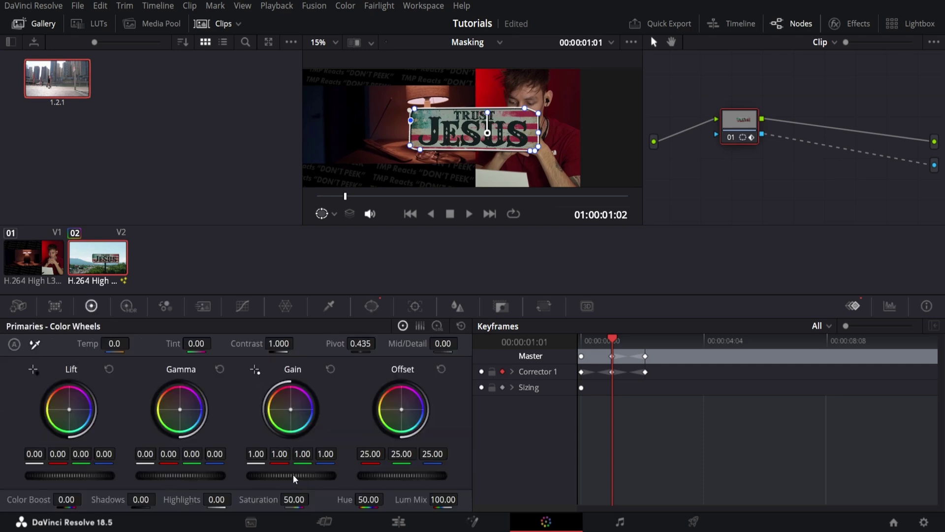
left_click_drag(294, 479, 273, 485)
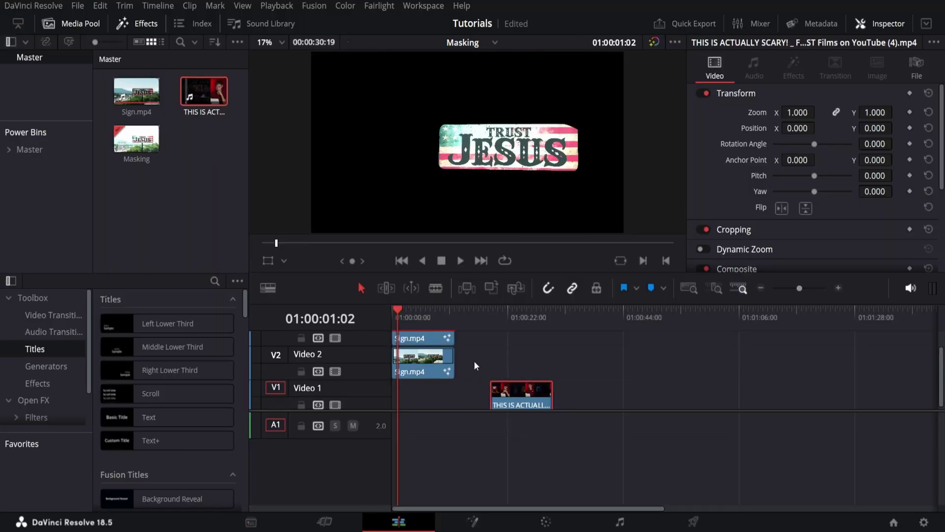
- Select the two stacked Sign.mp4 clips on Video 2 and Video 3, and move them down the timeline
left_click(429, 363)
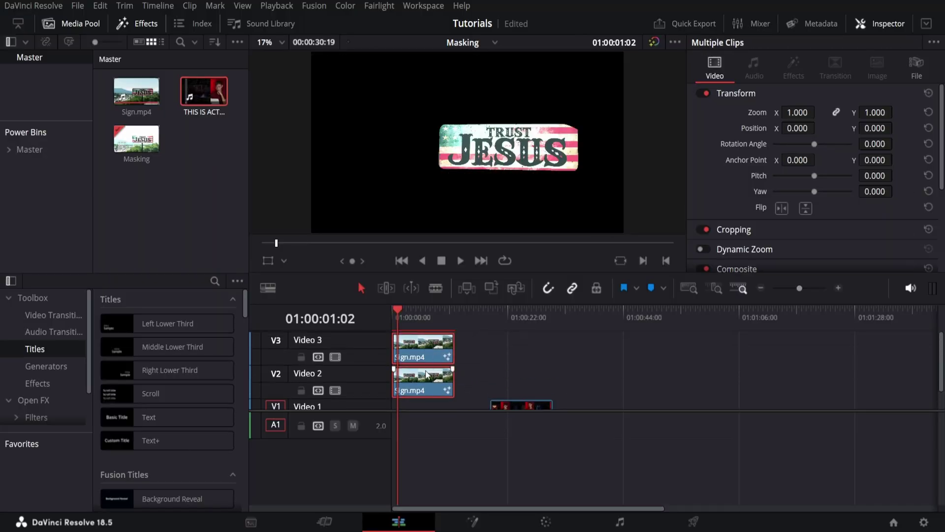
left_click_drag(429, 345, 443, 374)
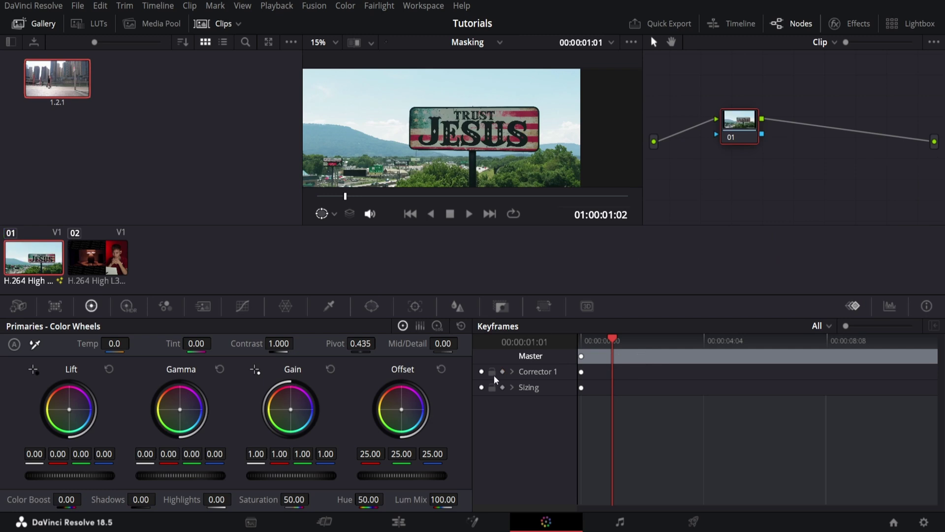
- On the Edit page, enable the Video 1 track and disable it again, and select the Sign.mp4 clip on Video 2
left_click(414, 514)
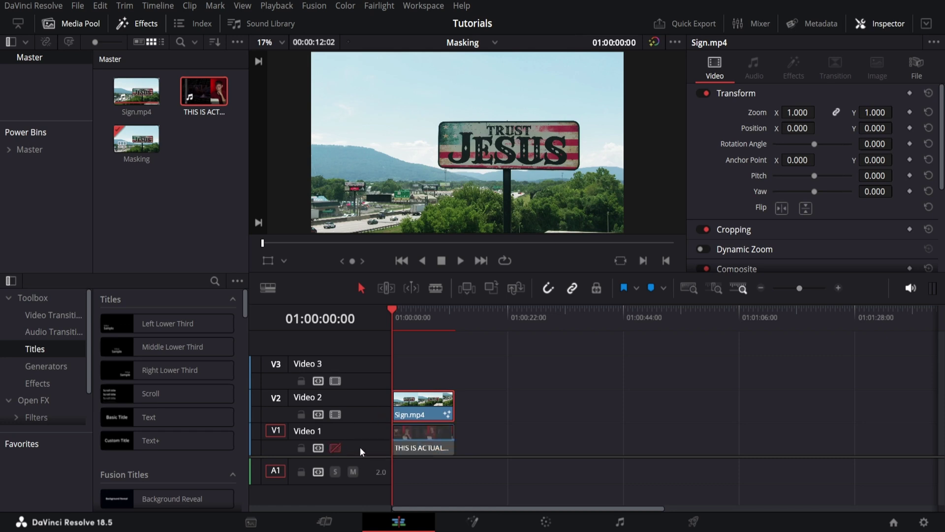
left_click(335, 448)
left_click(415, 437)
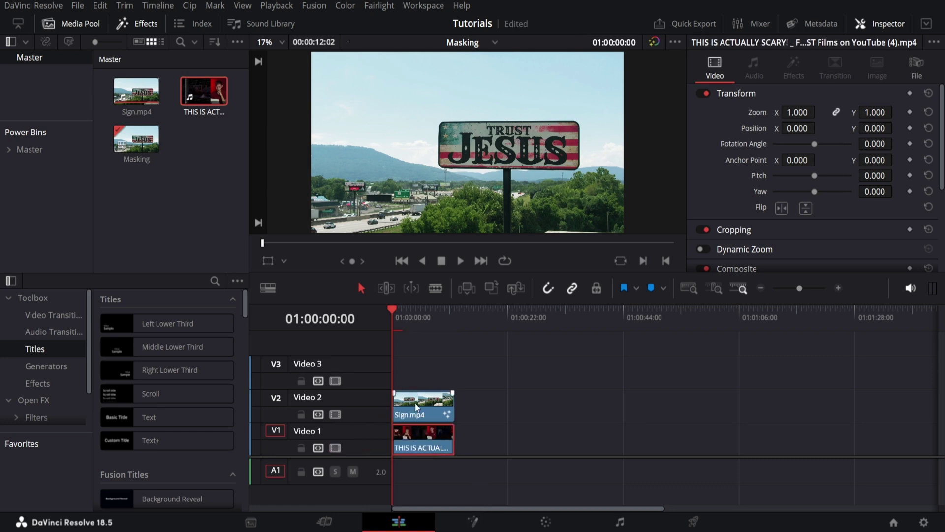
left_click(412, 402)
left_click(336, 447)
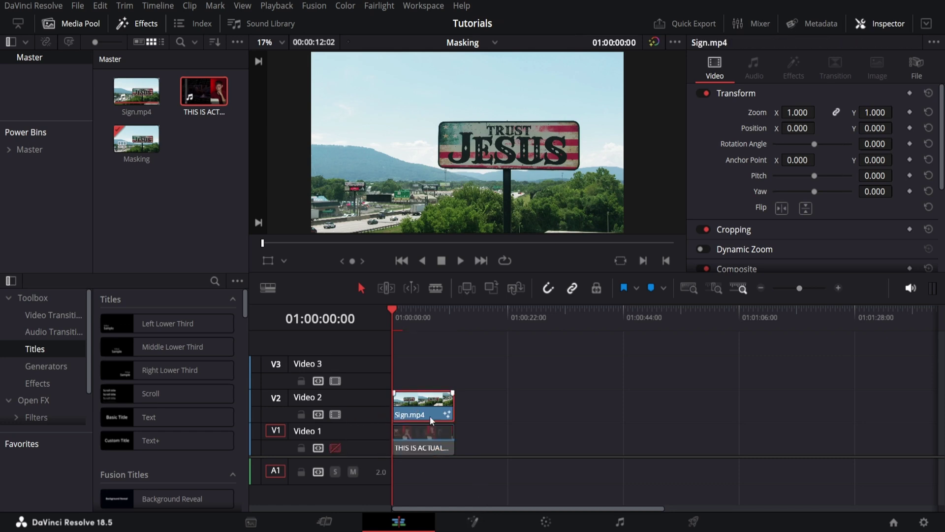
- Open Sign.mp4 on the Fusion page, add a Polygon mask to MediaIn1, and invert the mask
left_click(473, 521)
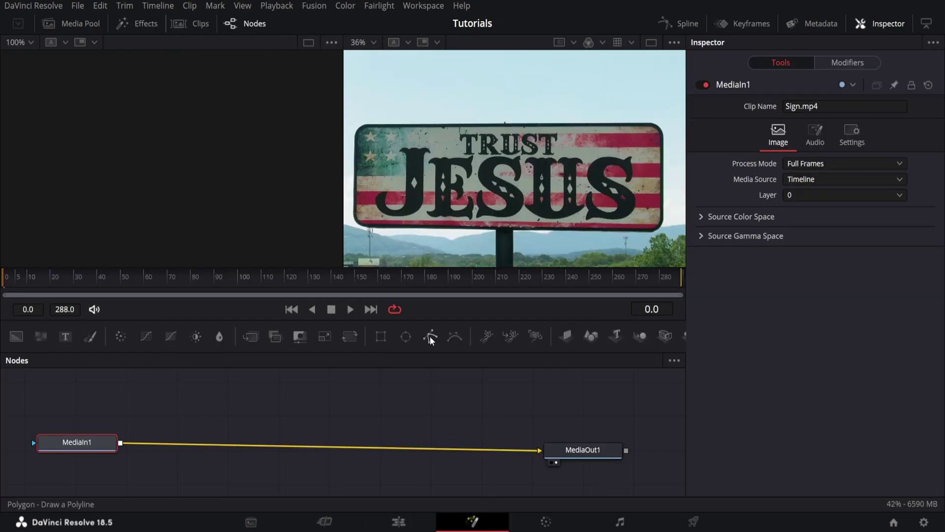
left_click(429, 337)
left_click(786, 219)
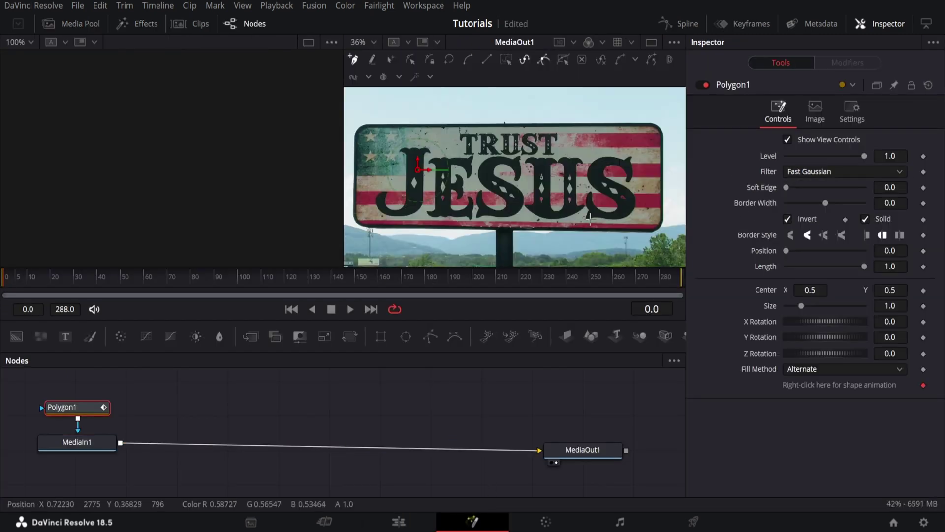
- Trace the Polygon mask around the billboard sign's inner border, starting at its lower-right corner
scroll(655, 192, "up", 4)
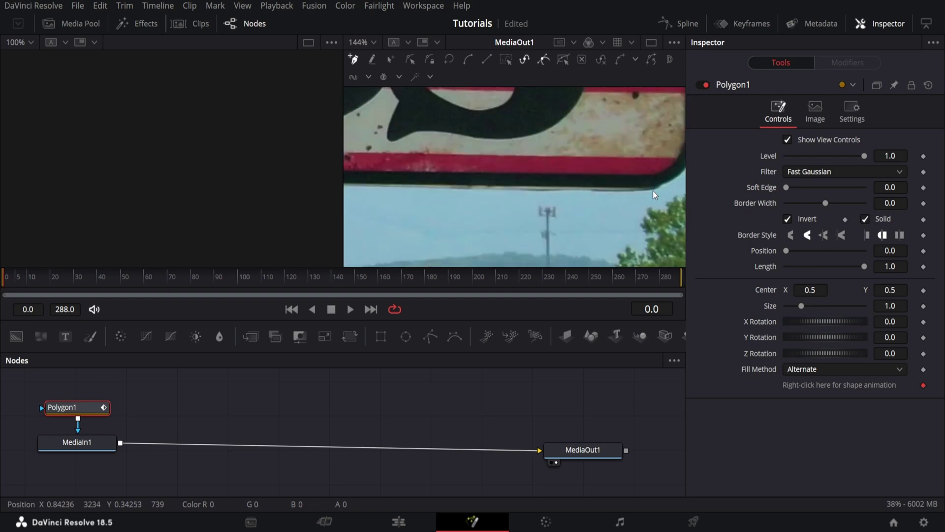
left_click_drag(514, 251, 502, 252)
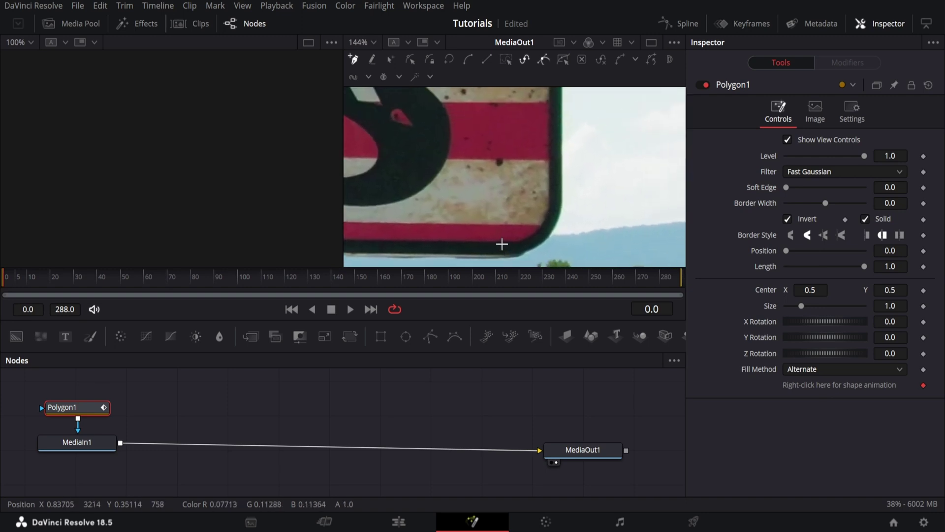